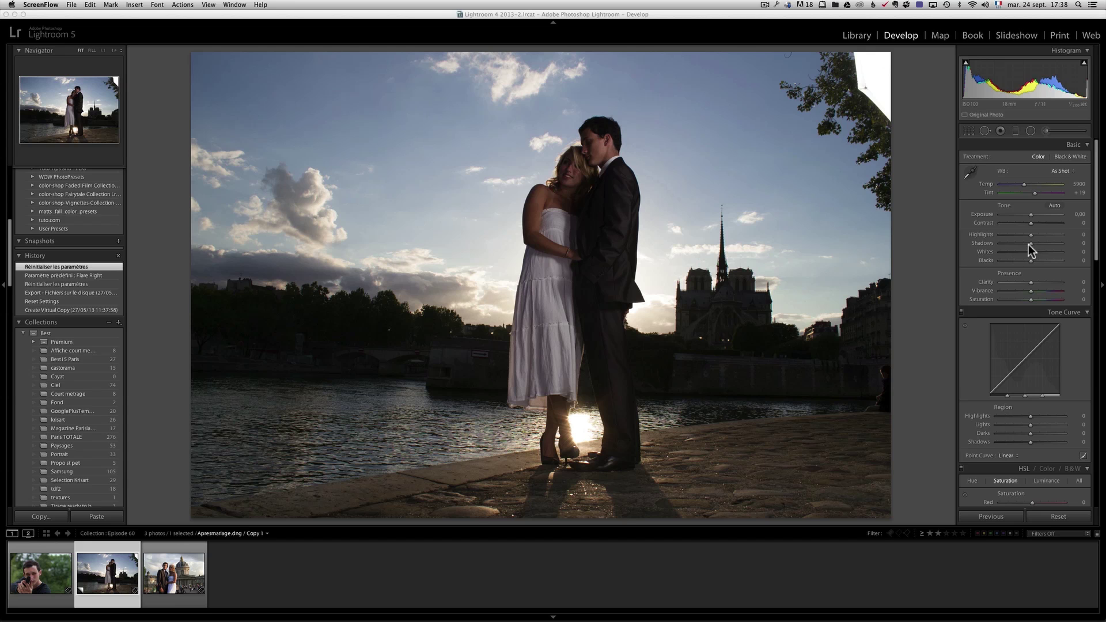
# - In the Basic panel, set Shadows +90, Highlights -57, Whites +26 and Blacks -29 to open up the backlit couple
pyautogui.moveTo(1031, 245); pyautogui.dragTo(998, 239)
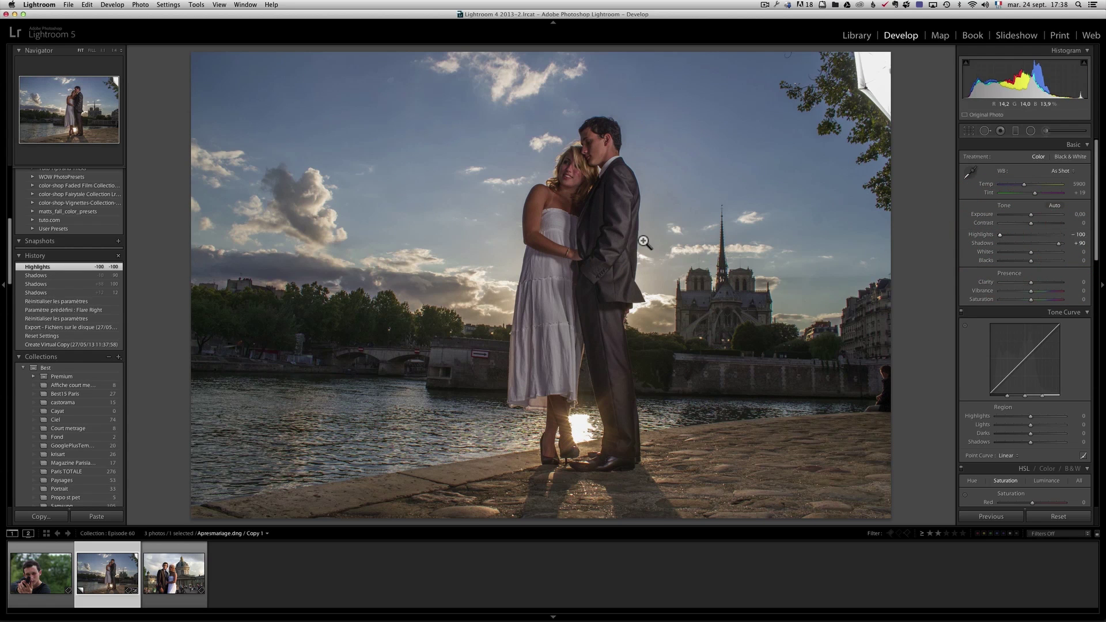
pyautogui.click(592, 142)
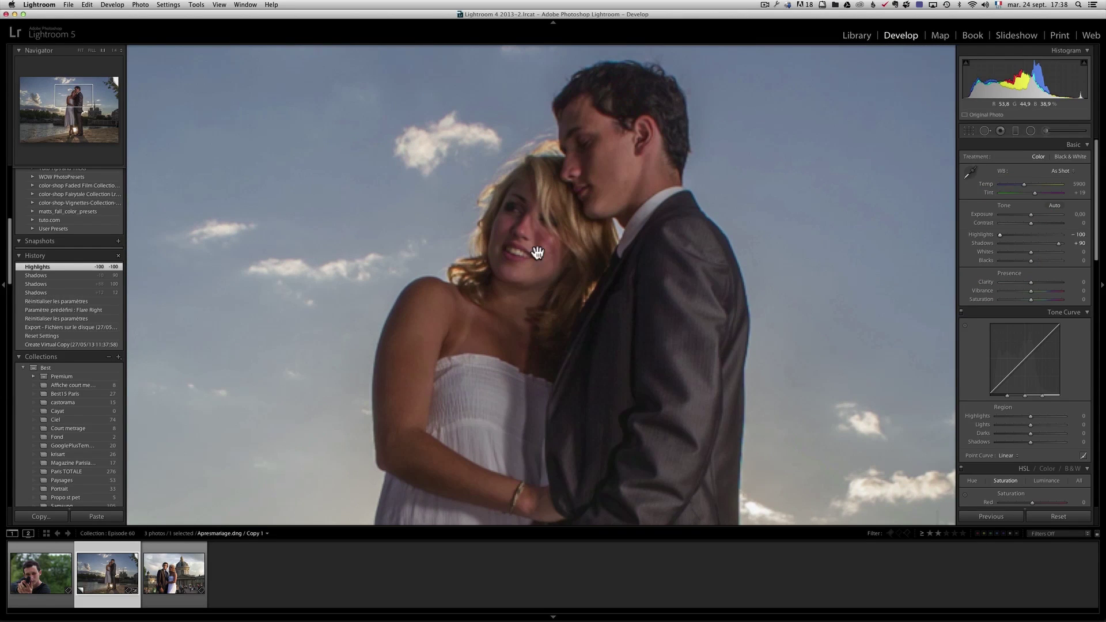
pyautogui.click(544, 248)
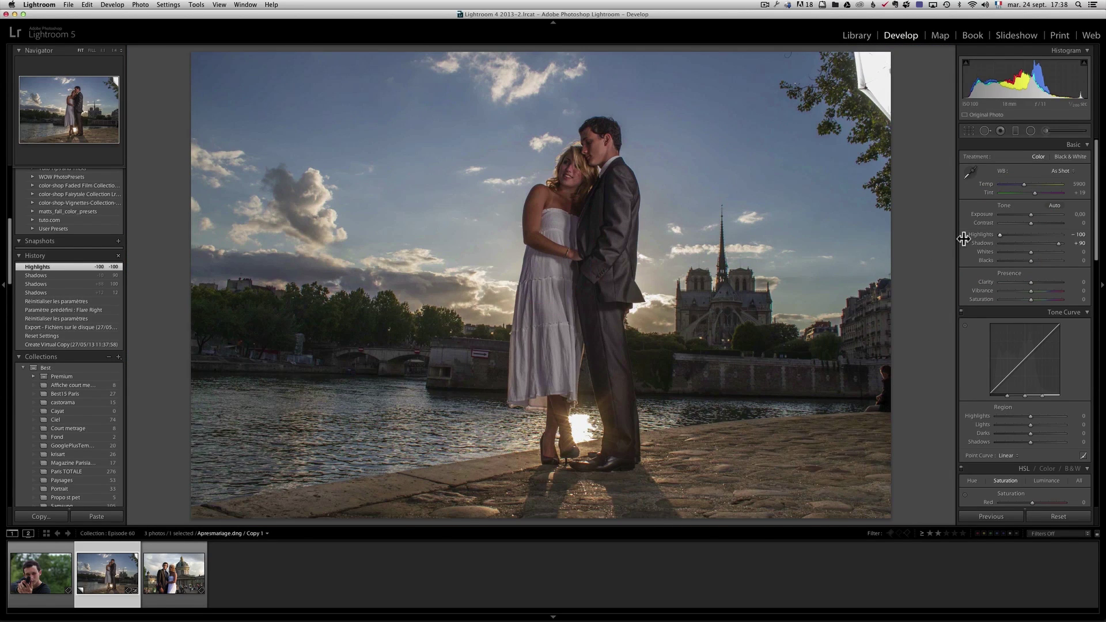
pyautogui.moveTo(1000, 236); pyautogui.dragTo(1014, 234)
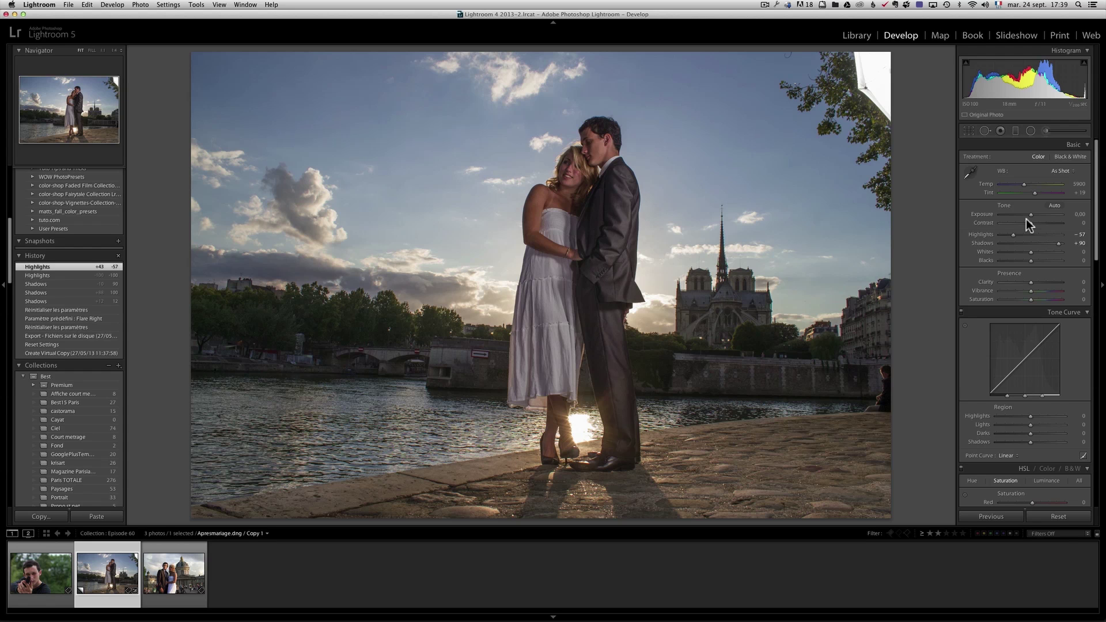
pyautogui.moveTo(1031, 253)
pyautogui.mouseDown()
pyautogui.moveTo(1041, 257)
pyautogui.moveTo(1022, 260)
pyautogui.mouseUp()
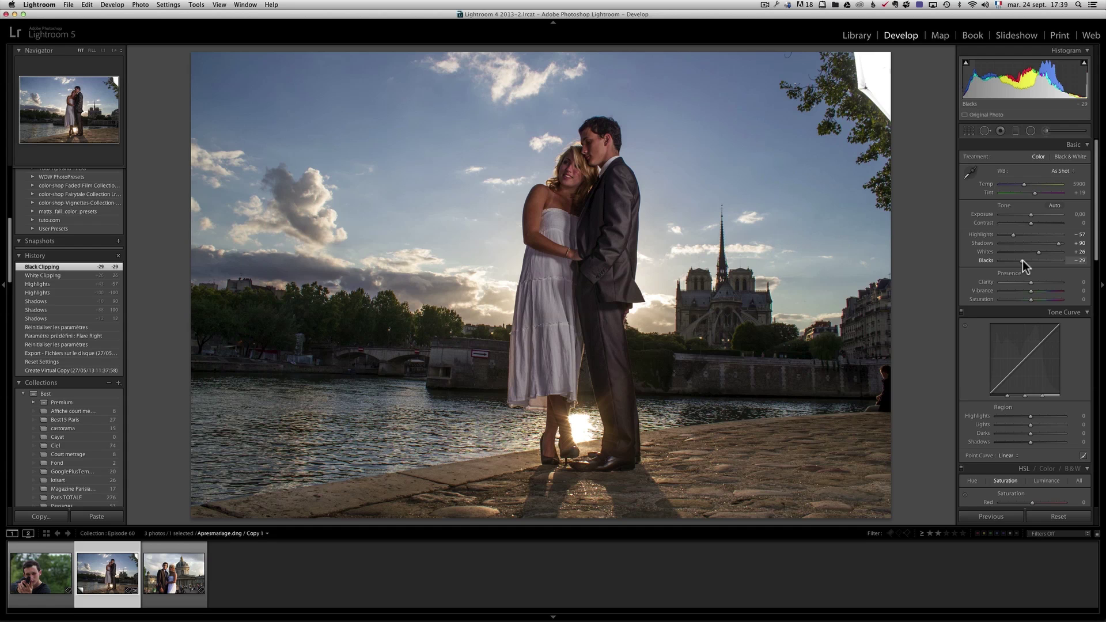
# - Warm the white balance with the Shade preset and a Tint of +35, giving Temp 7500
pyautogui.click(1061, 171)
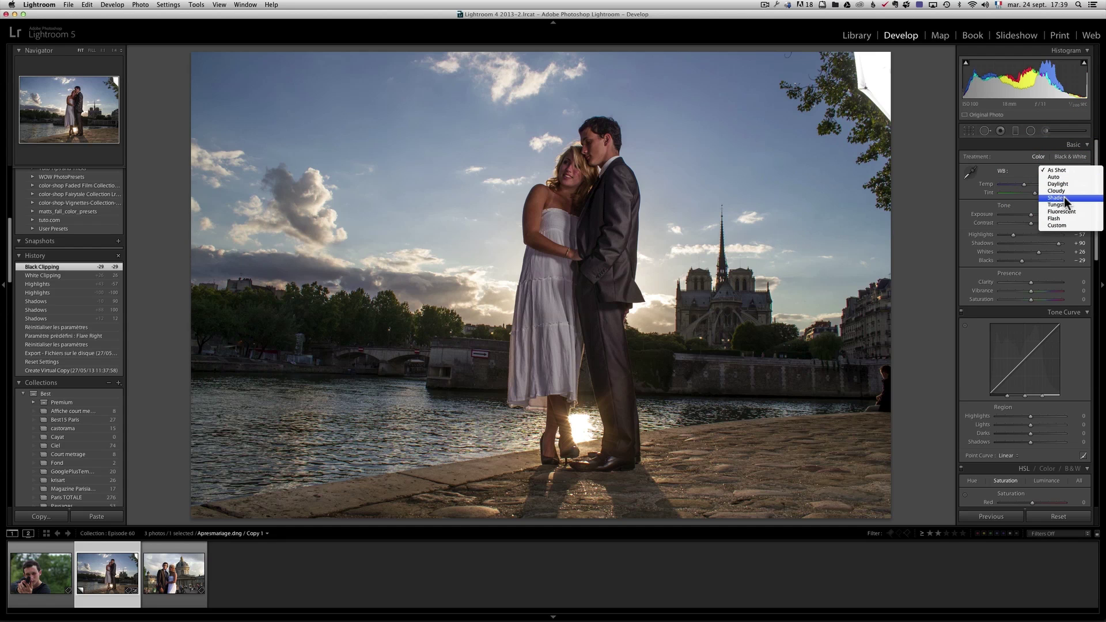
pyautogui.click(1027, 170)
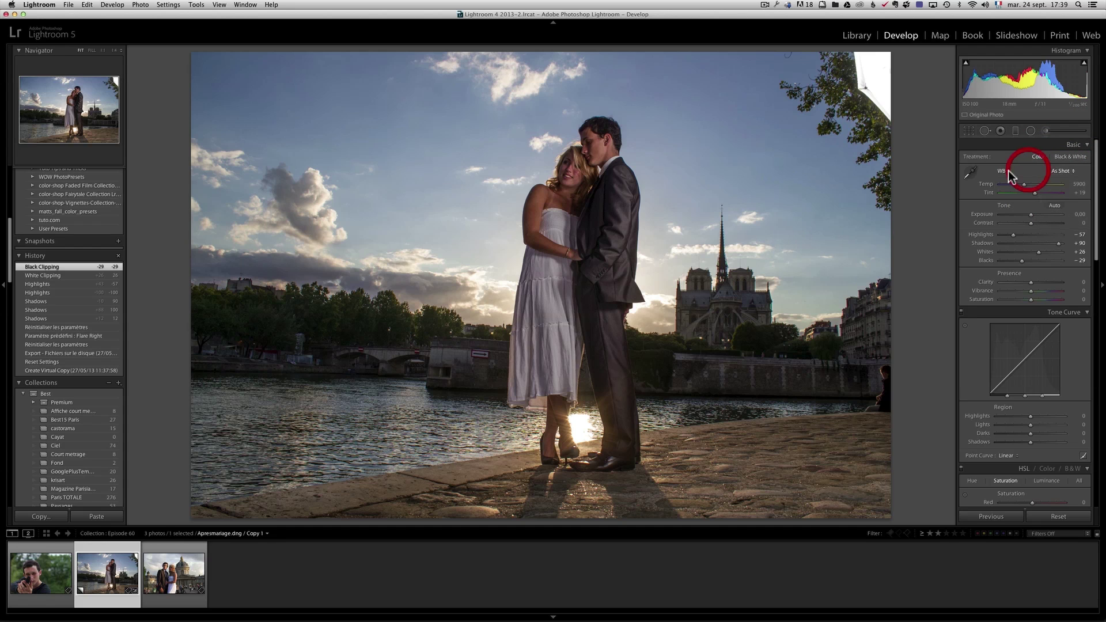
pyautogui.click(1063, 171)
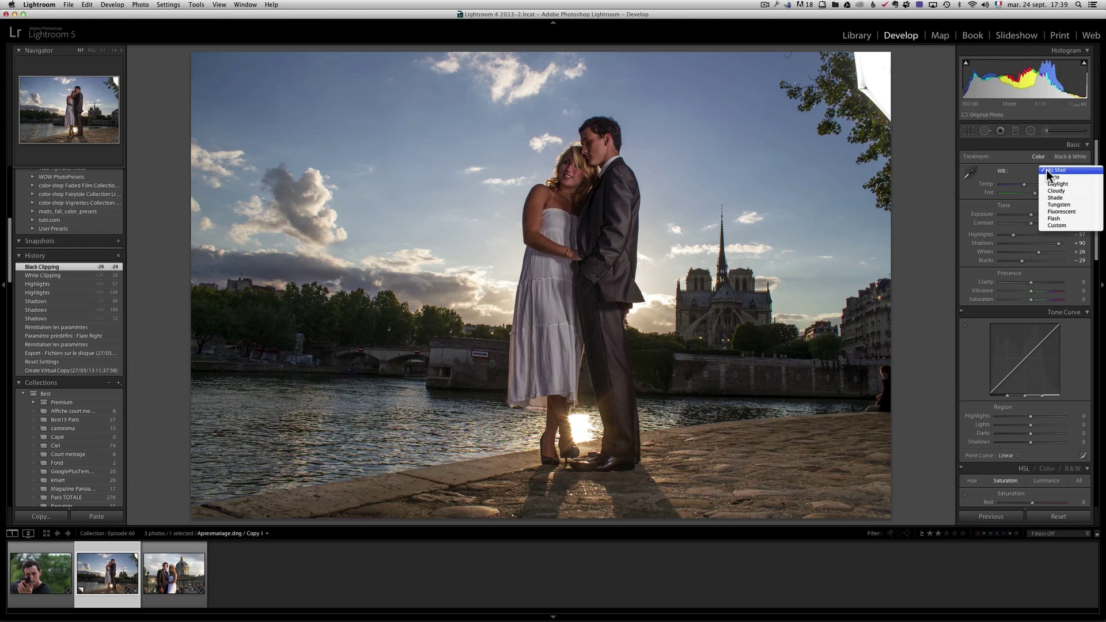
pyautogui.click(1078, 197)
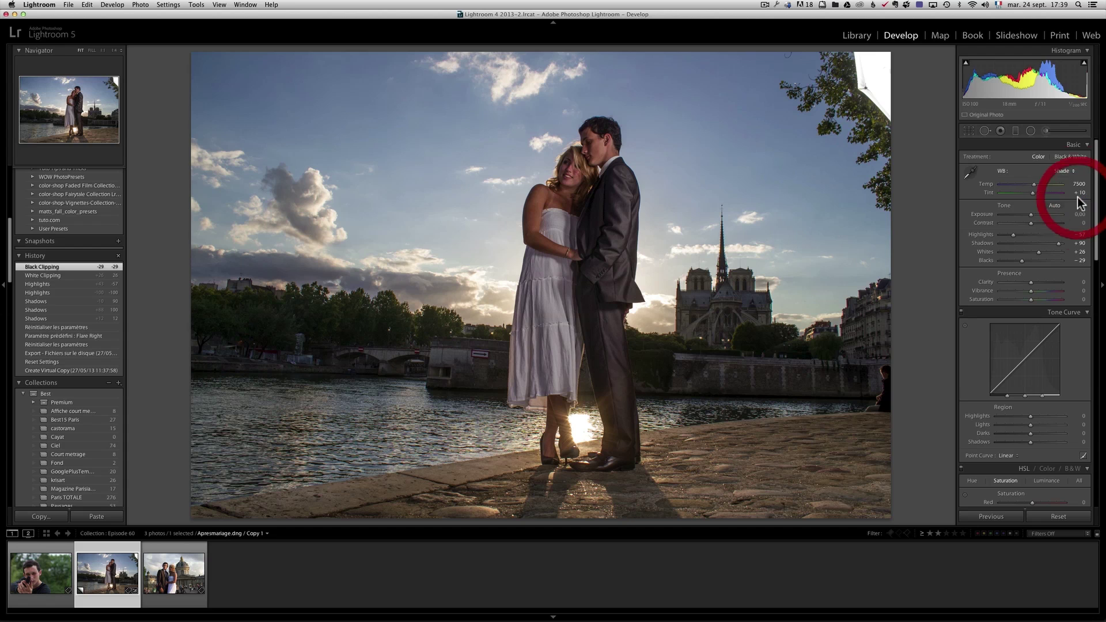
pyautogui.click(971, 172)
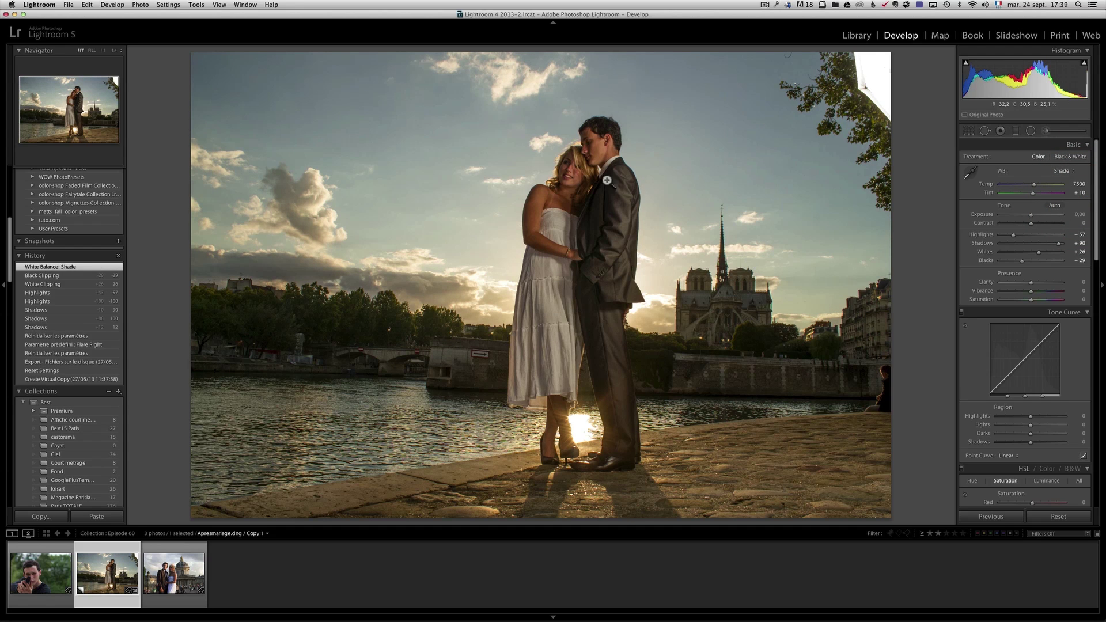
pyautogui.moveTo(1033, 195); pyautogui.dragTo(1036, 195)
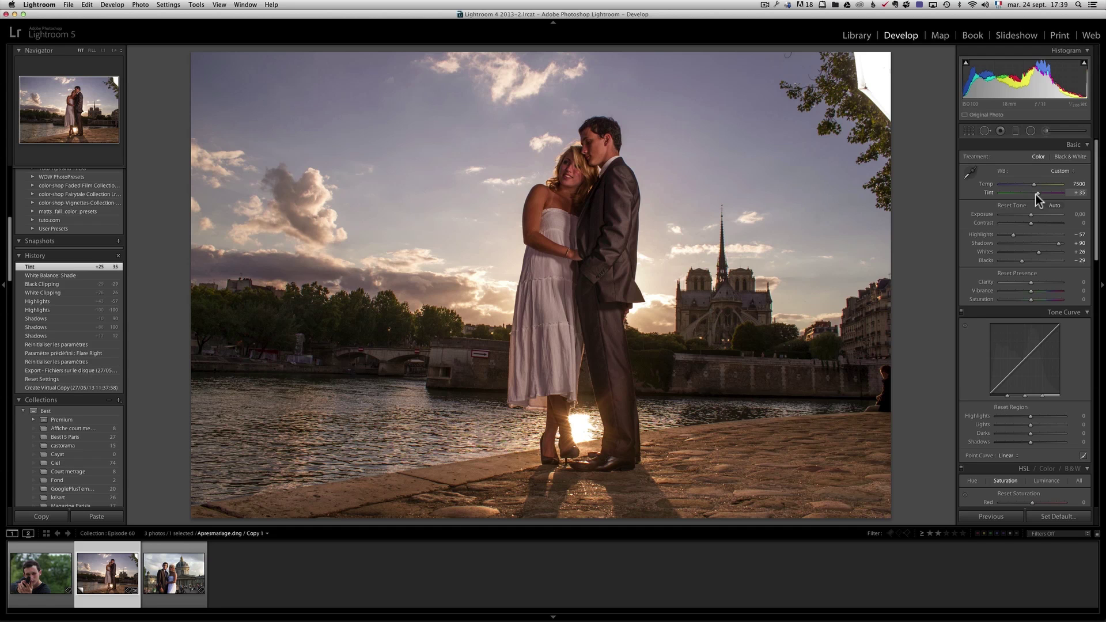
# - Compare against the unedited original by resetting and undoing, keeping the warm edit
pyautogui.press('\\')
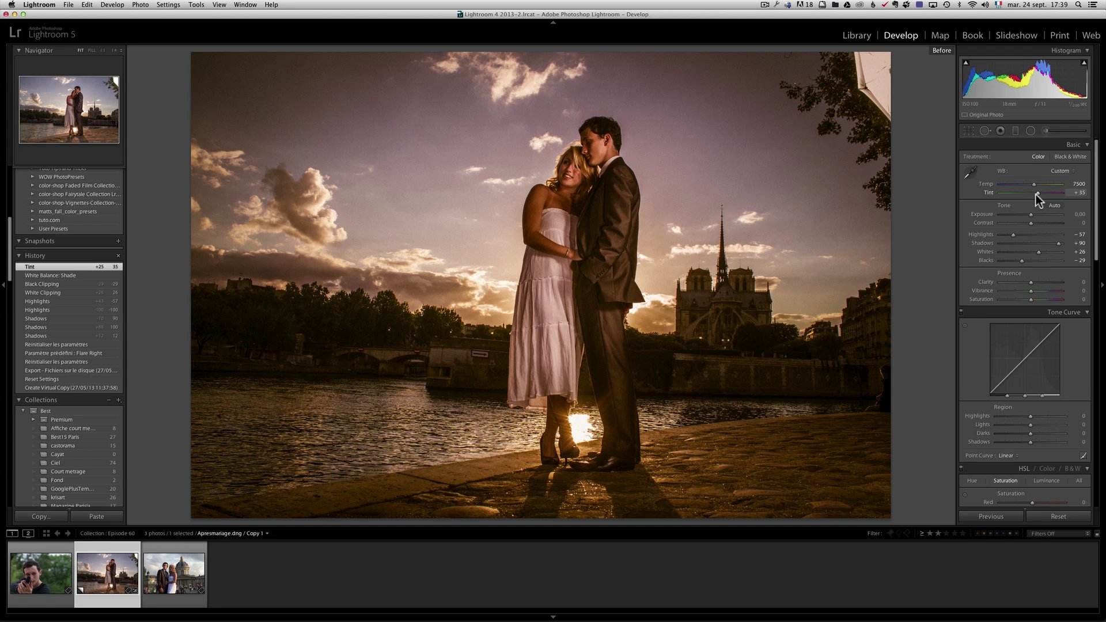
pyautogui.click(1058, 517)
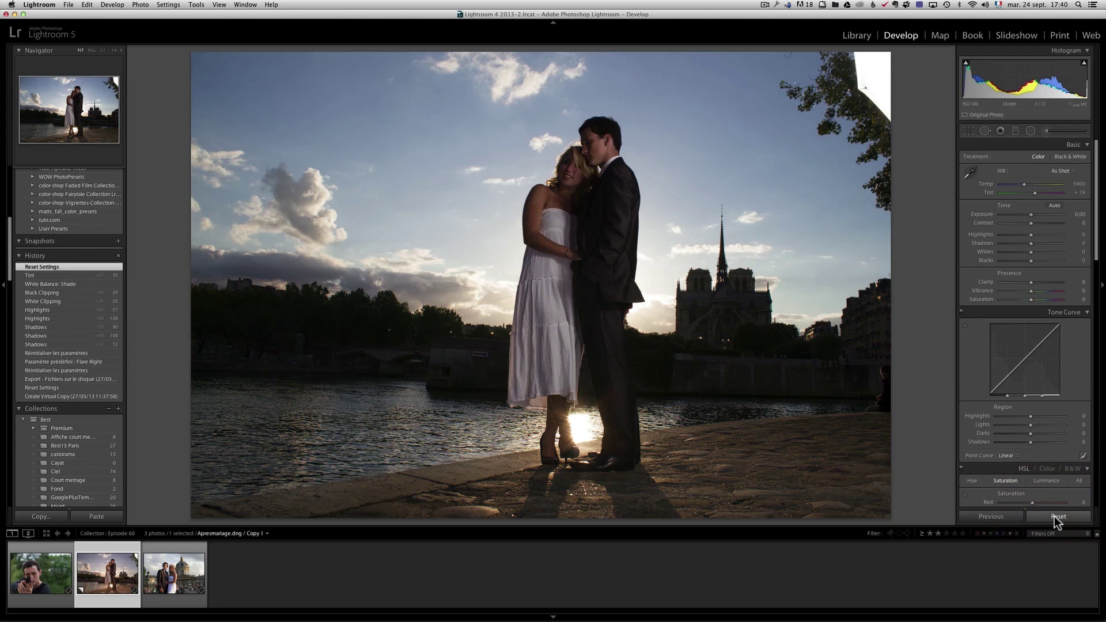
pyautogui.press('super+z')
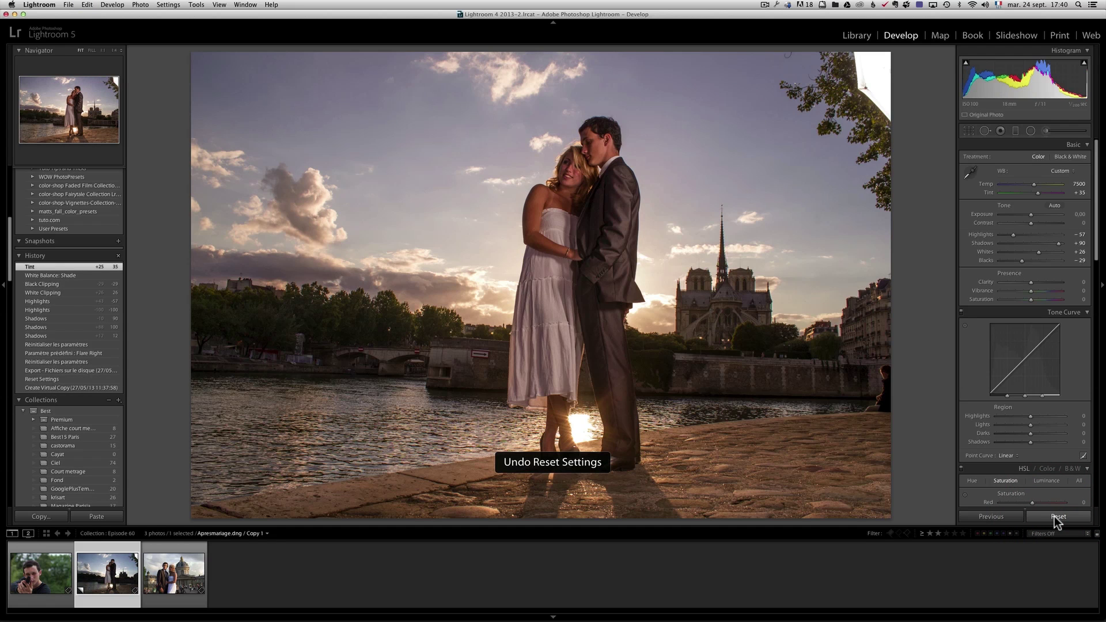
pyautogui.click(1059, 516)
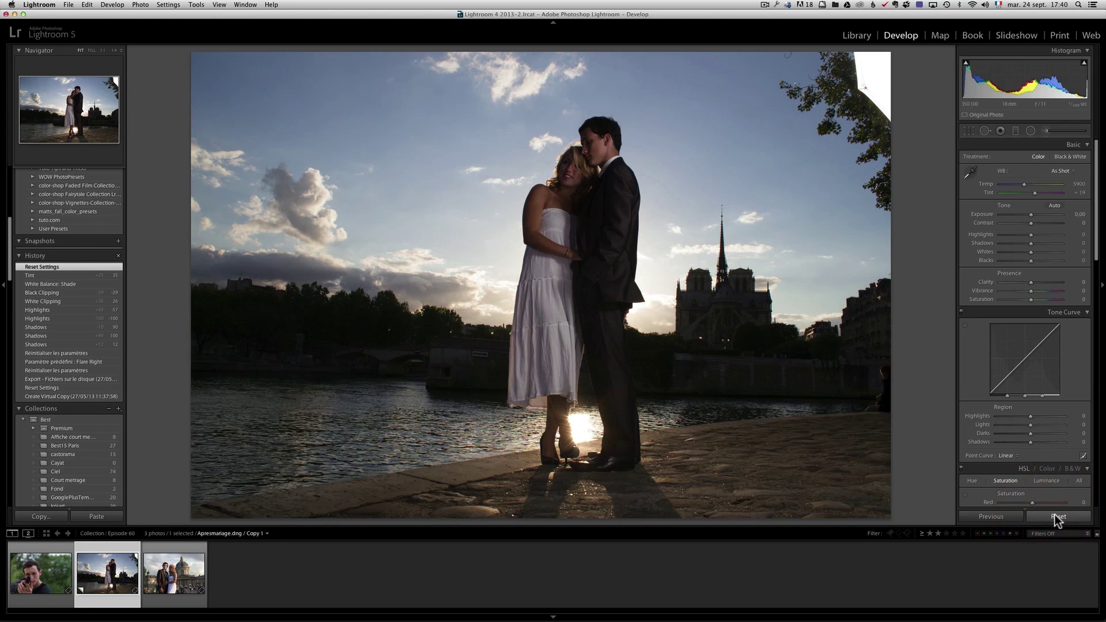
pyautogui.press('super+z')
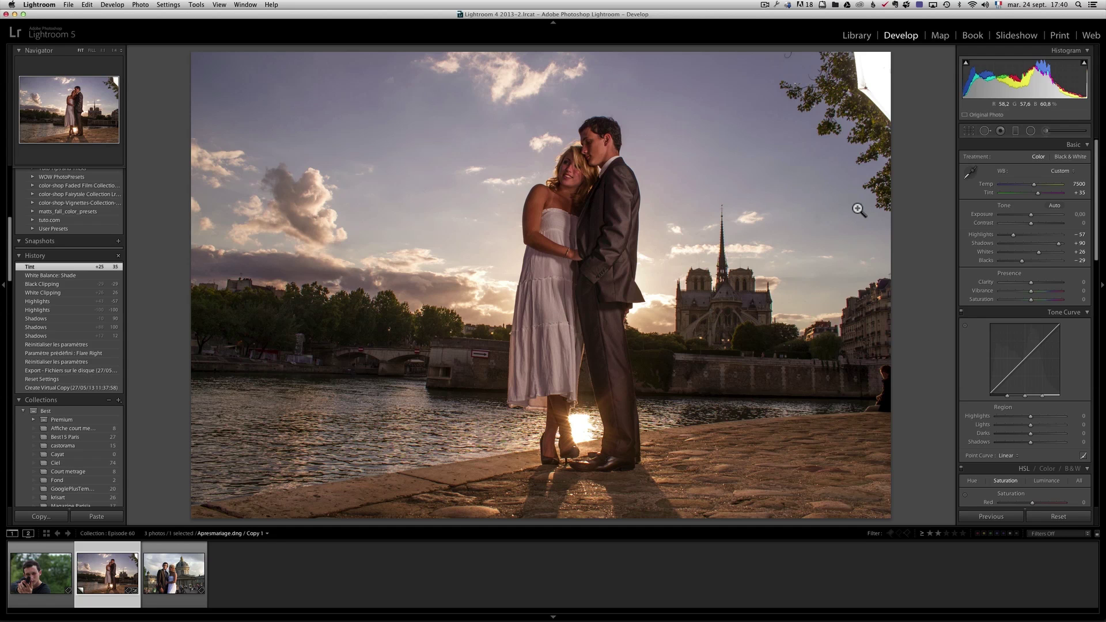
# - Crop tighter around the couple and Notre-Dame, straighten to -1.11°, and apply the crop
pyautogui.click(968, 131)
pyautogui.moveTo(541, 48); pyautogui.dragTo(541, 60)
pyautogui.moveTo(541, 512); pyautogui.dragTo(544, 486)
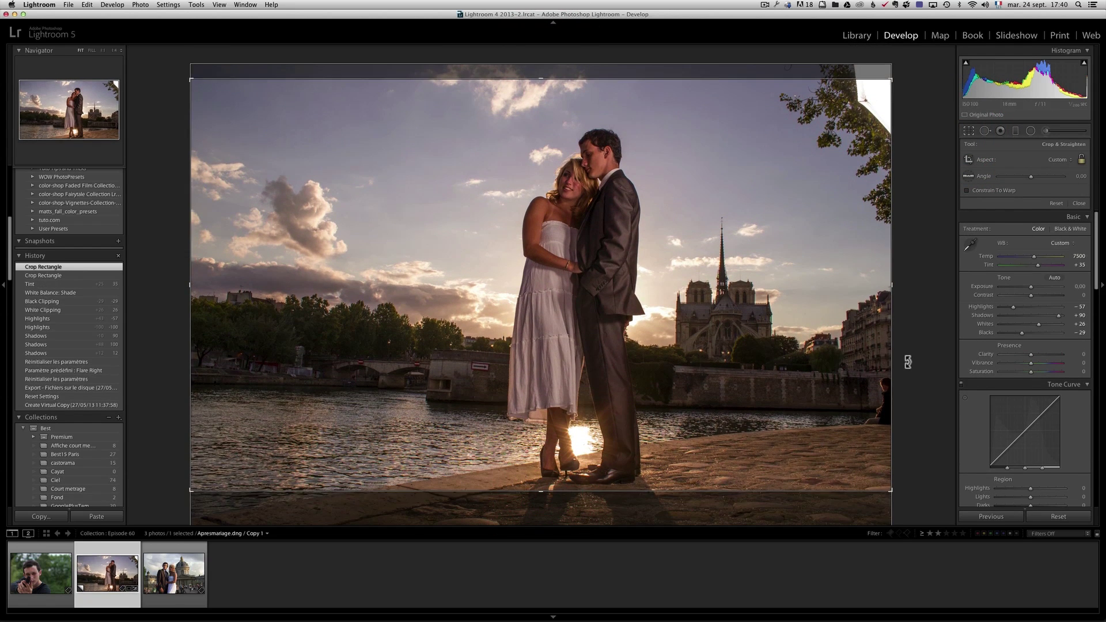
pyautogui.moveTo(908, 362); pyautogui.dragTo(909, 355)
pyautogui.moveTo(882, 289); pyautogui.dragTo(863, 290)
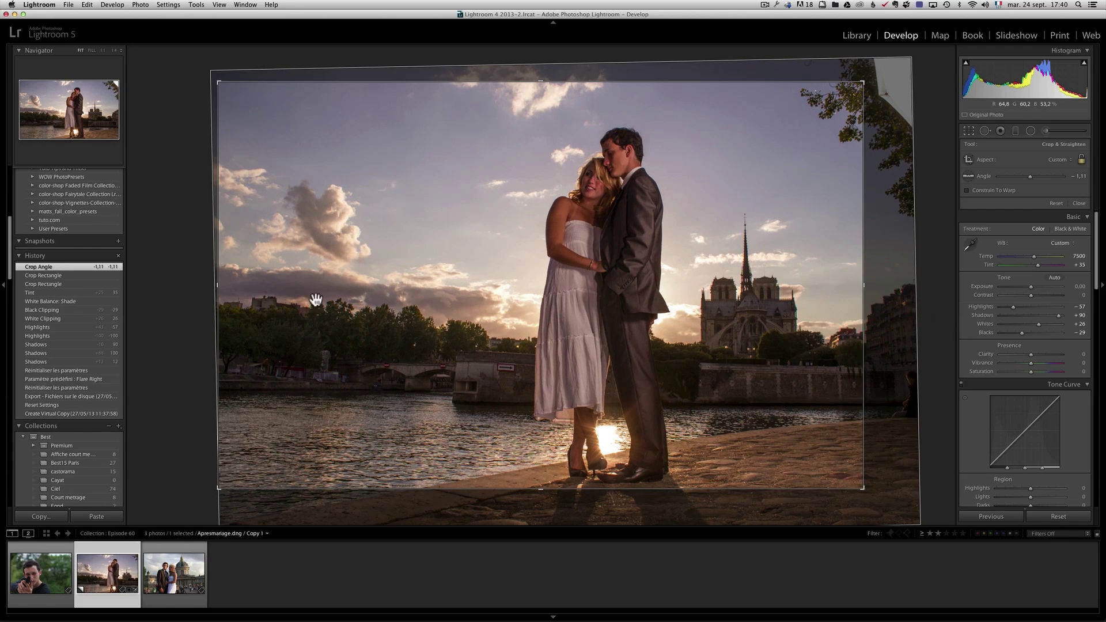
pyautogui.moveTo(227, 285); pyautogui.dragTo(229, 284)
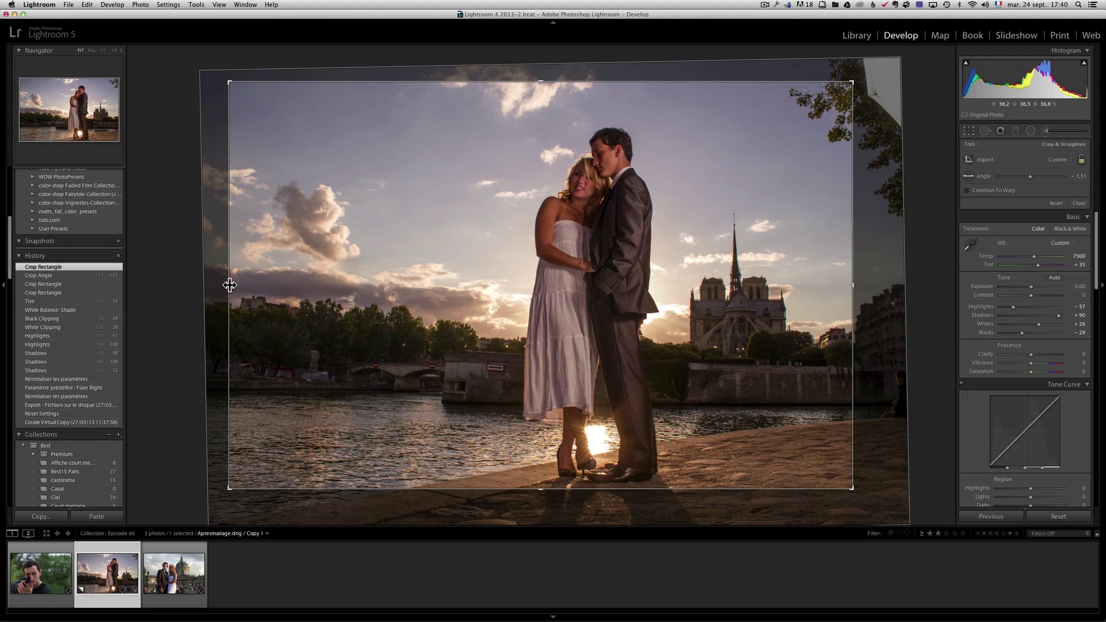
pyautogui.press('r')
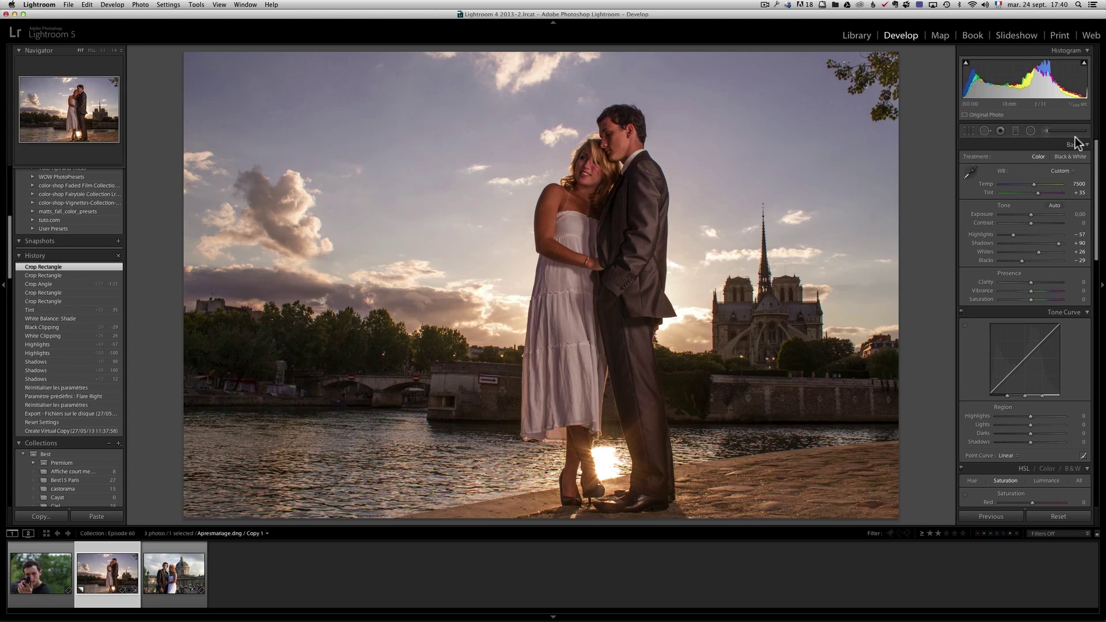
# - Draw a radial filter ellipse and place it over the upper-right sky
pyautogui.click(1031, 132)
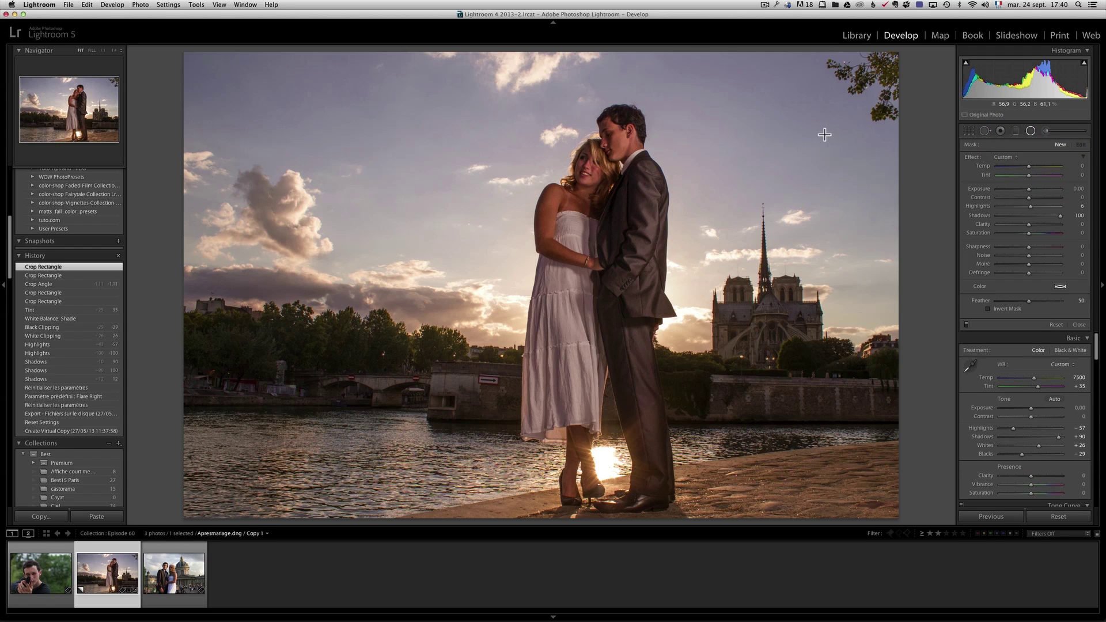
pyautogui.moveTo(838, 139); pyautogui.dragTo(625, 5)
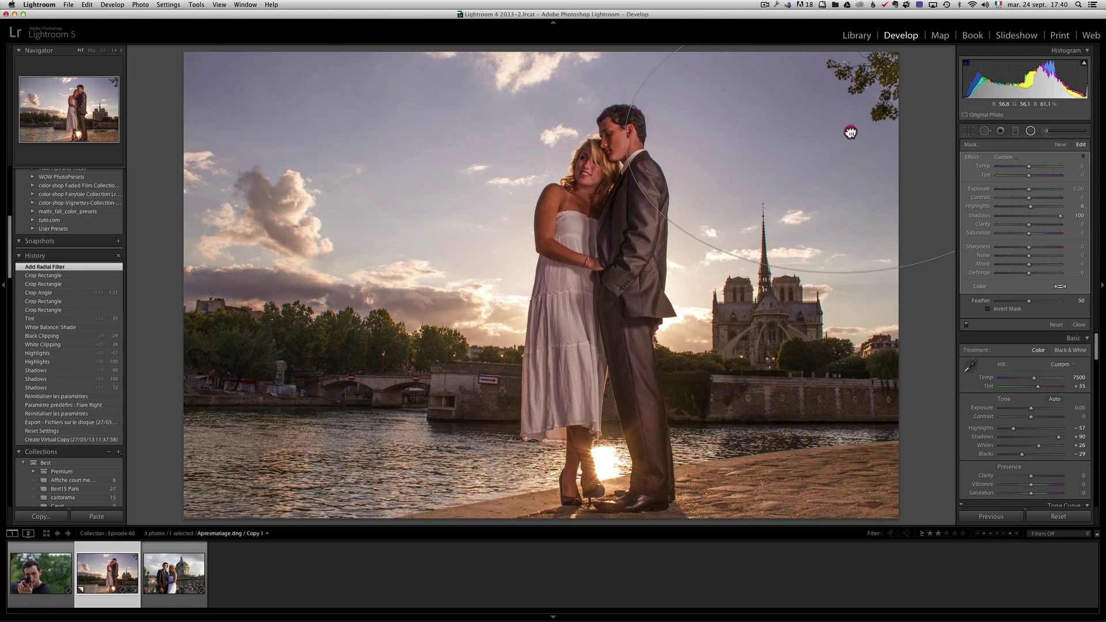
pyautogui.moveTo(851, 133); pyautogui.dragTo(864, 120)
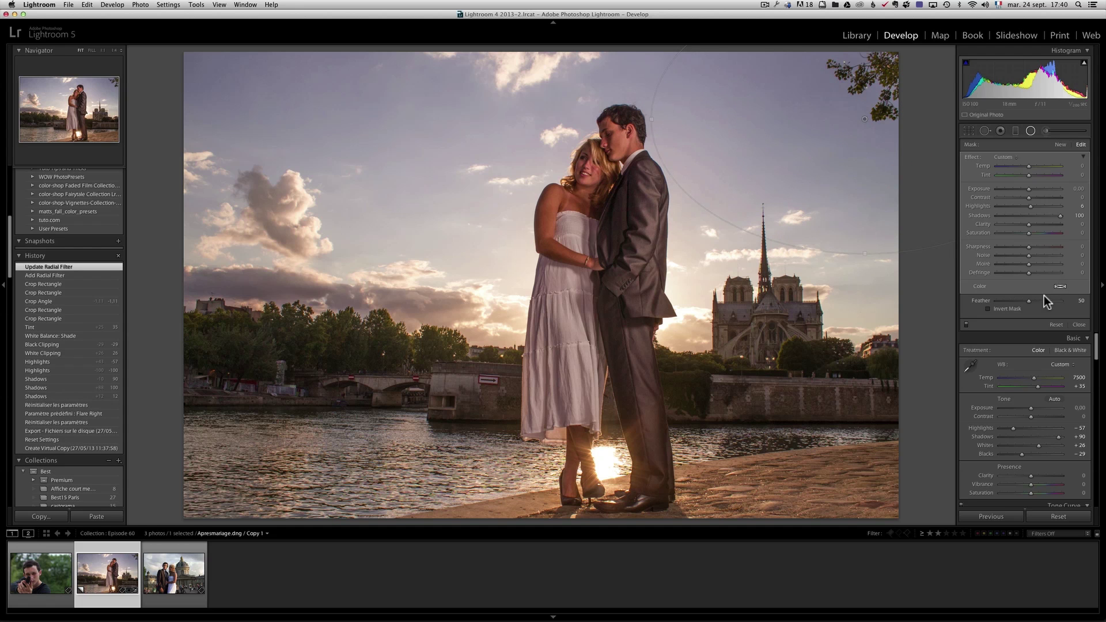
pyautogui.click(1008, 309)
pyautogui.click(1007, 309)
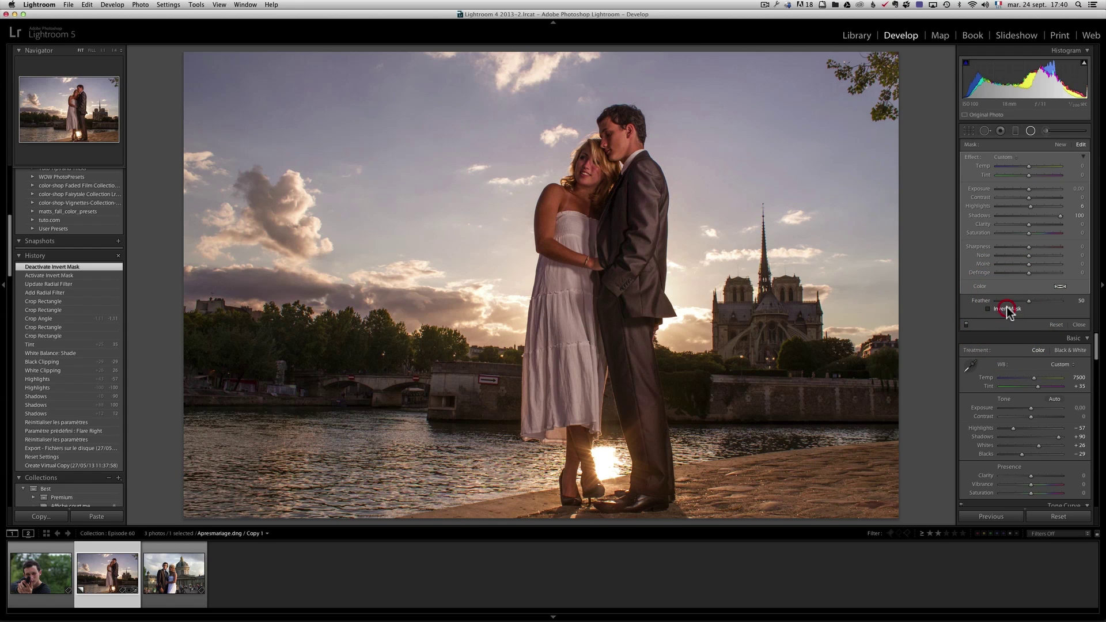
# - Invert the radial mask, raise Exposure to 4.00, and stretch the ellipse over Notre-Dame and more sky
pyautogui.moveTo(1029, 190); pyautogui.dragTo(1041, 190)
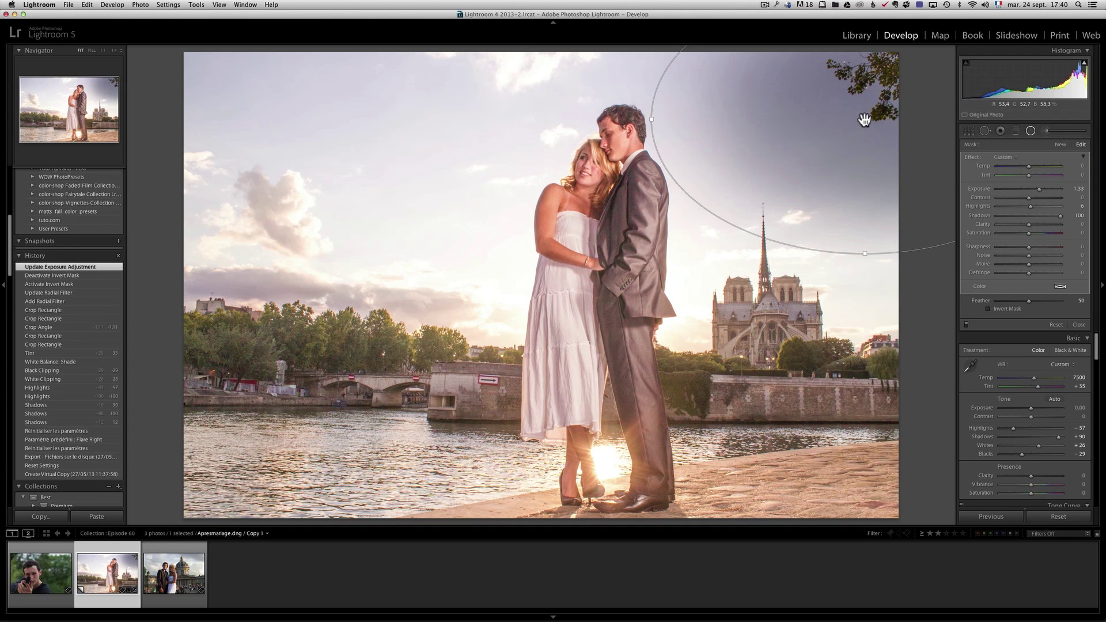
pyautogui.click(1005, 309)
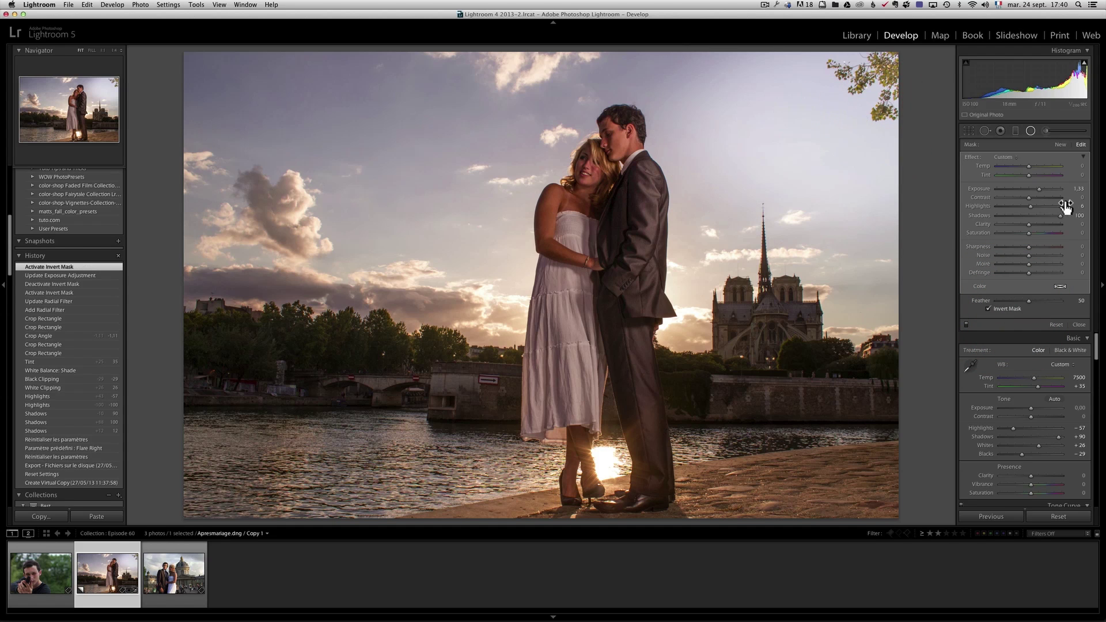
pyautogui.moveTo(1040, 189); pyautogui.dragTo(1063, 190)
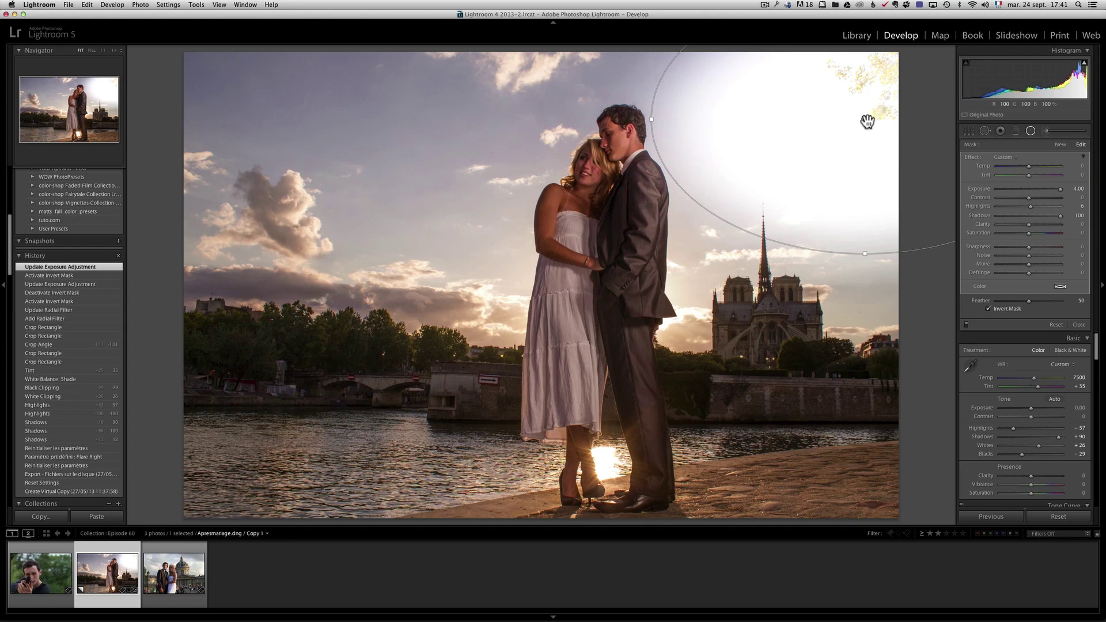
pyautogui.moveTo(865, 119); pyautogui.dragTo(870, 92)
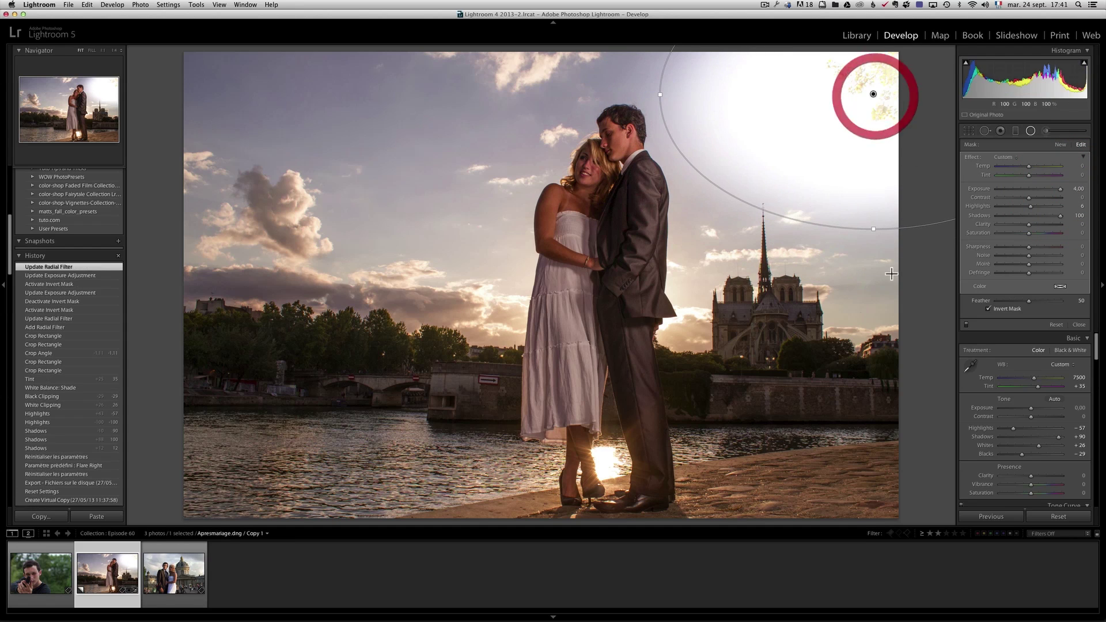
pyautogui.moveTo(872, 228); pyautogui.dragTo(800, 388)
pyautogui.moveTo(658, 94); pyautogui.dragTo(552, 99)
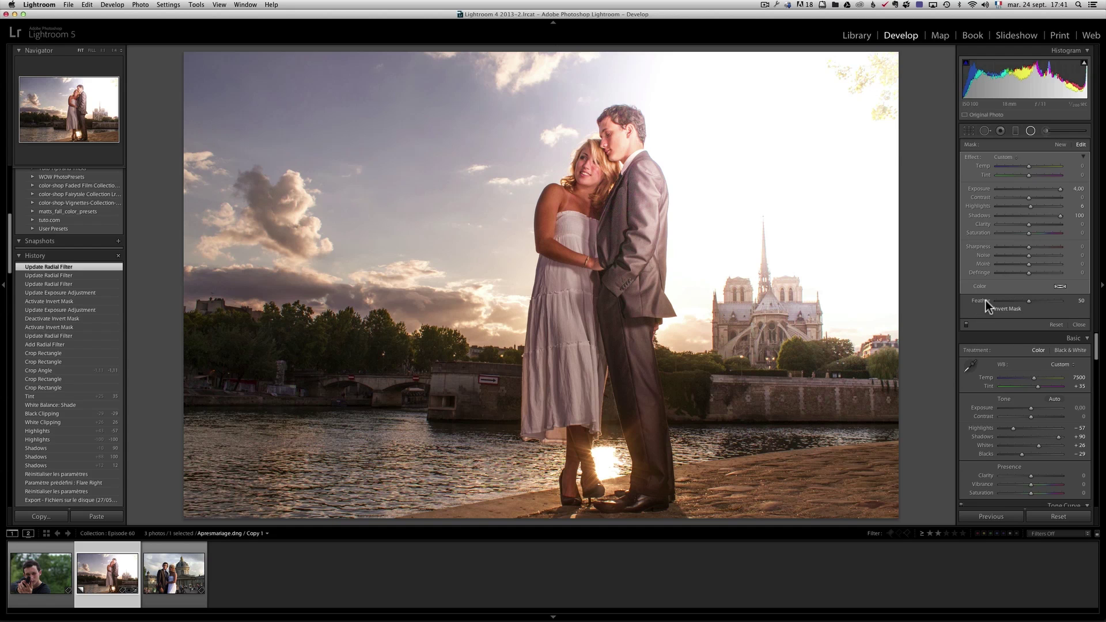
# - Feather the radial filter to 100, reposition it, and raise its Highlights to 100
pyautogui.moveTo(1031, 305); pyautogui.dragTo(984, 300)
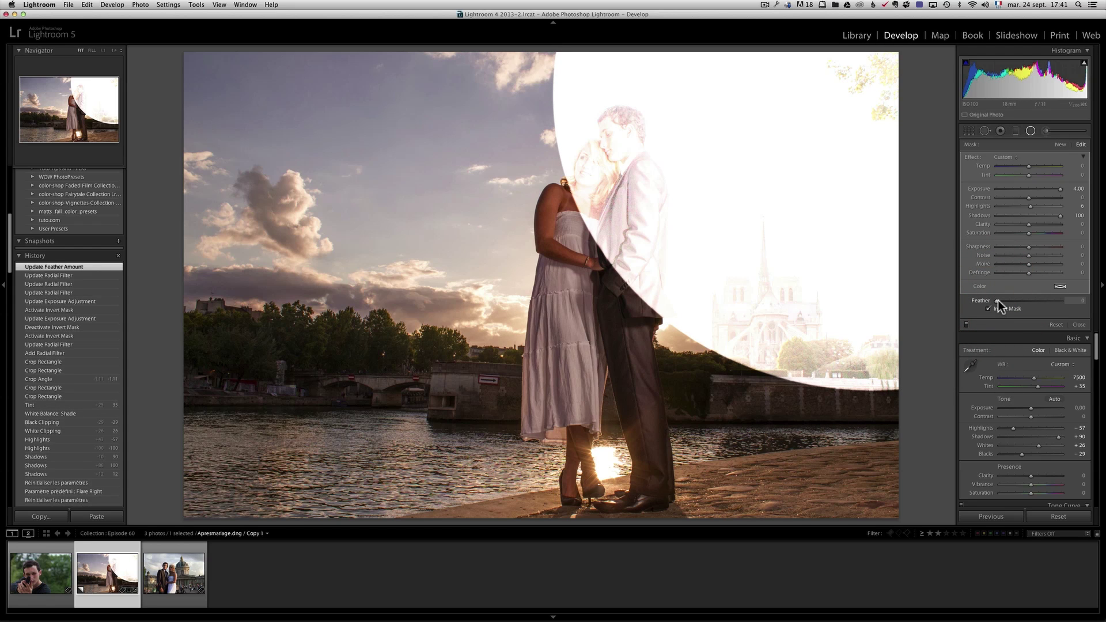
pyautogui.moveTo(999, 302); pyautogui.dragTo(1069, 304)
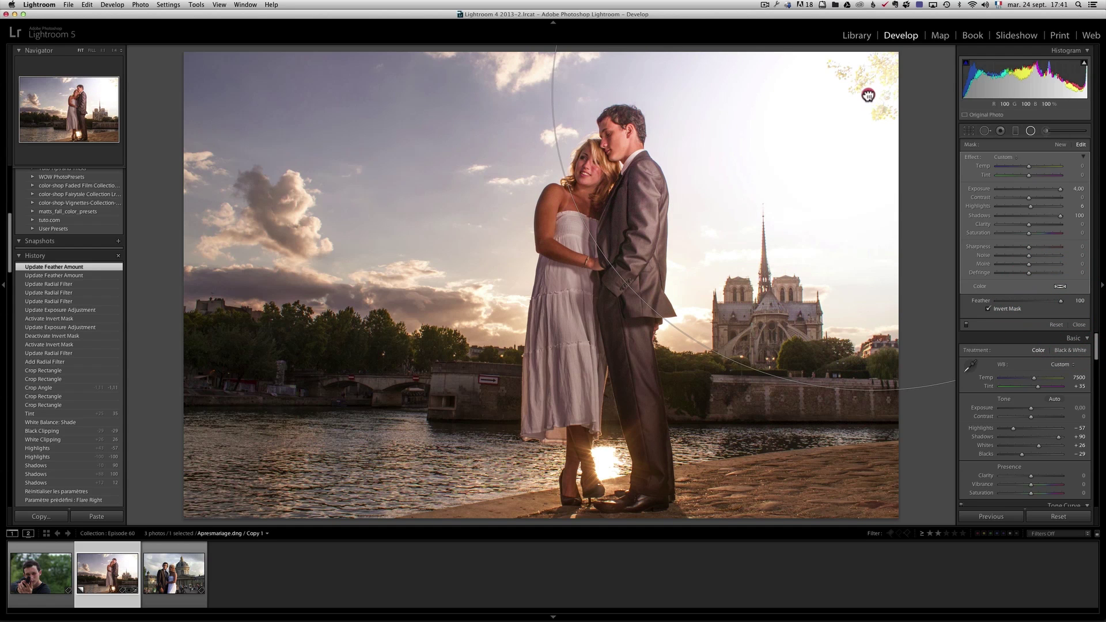
pyautogui.moveTo(859, 95); pyautogui.dragTo(856, 91)
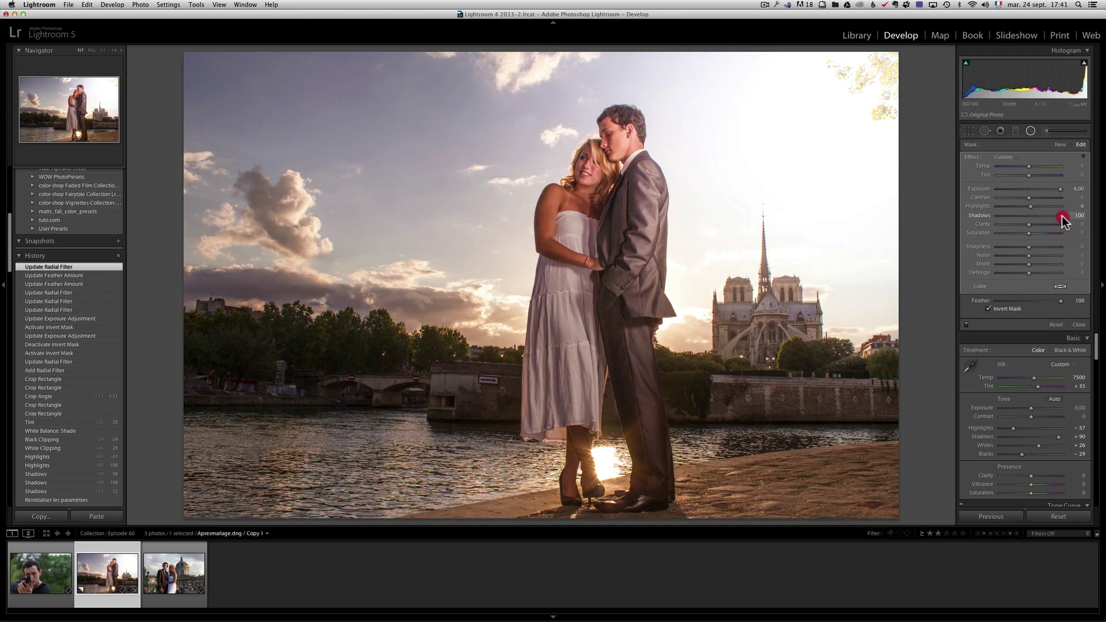
pyautogui.moveTo(1060, 220)
pyautogui.mouseDown()
pyautogui.moveTo(1030, 220)
pyautogui.moveTo(1070, 220)
pyautogui.moveTo(1062, 208)
pyautogui.mouseUp()
pyautogui.click(1060, 190)
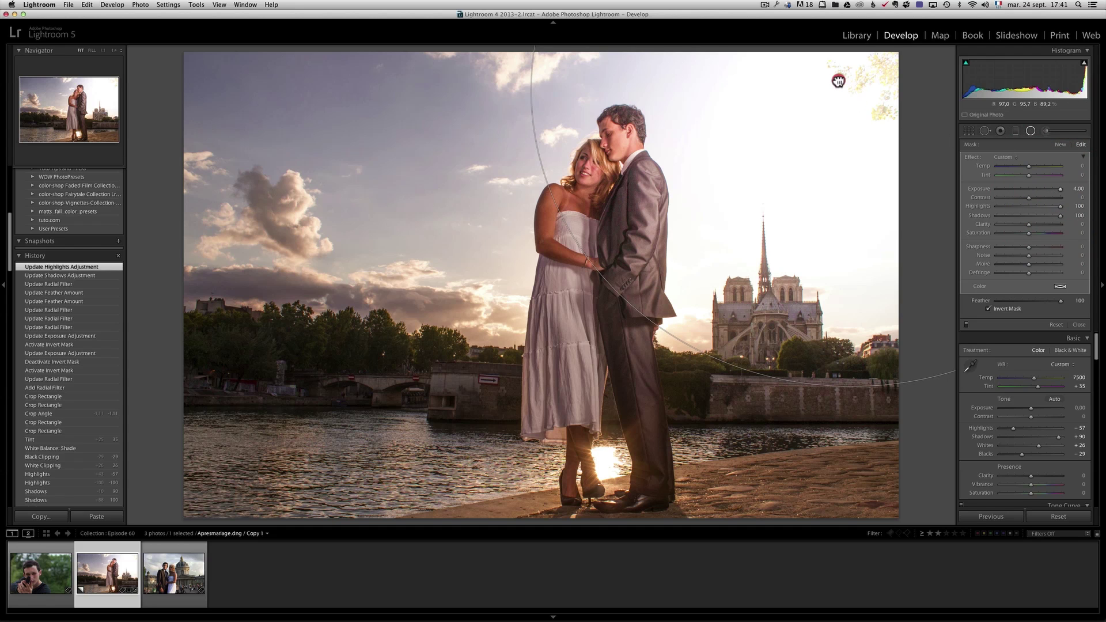
pyautogui.moveTo(835, 81); pyautogui.dragTo(832, 82)
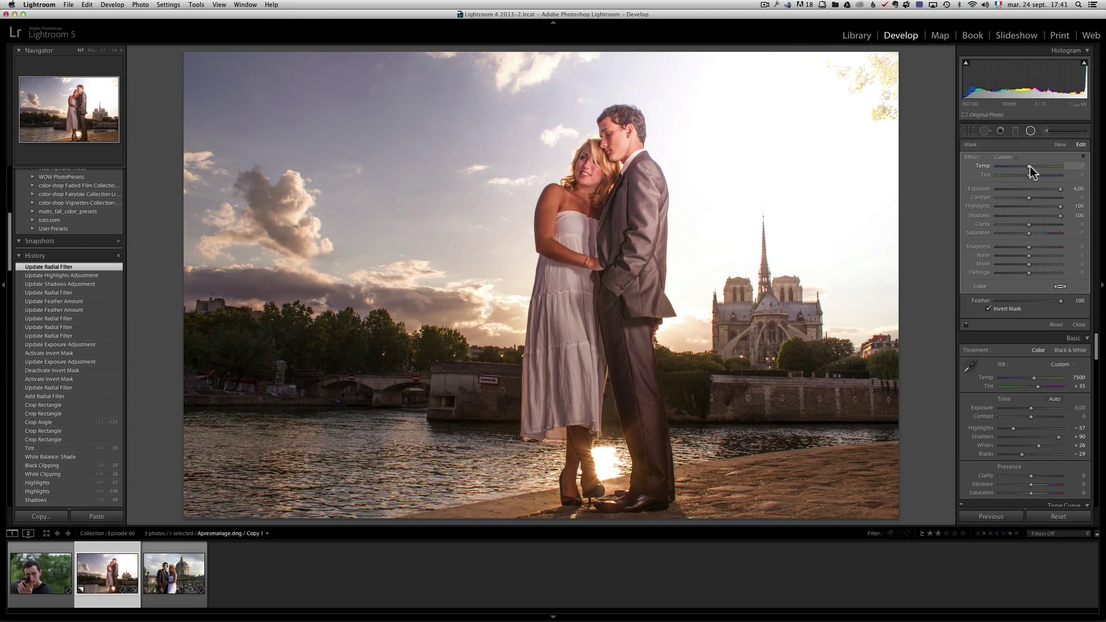
# - Warm the radial glow with Temp 97 and Tint 37
pyautogui.click(1046, 166)
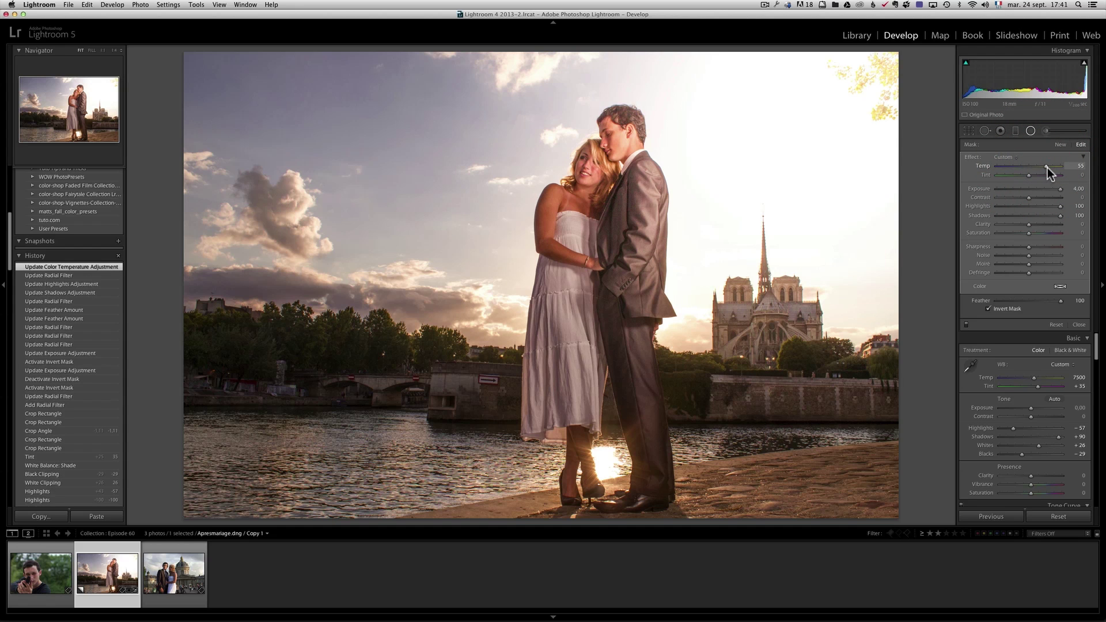
pyautogui.click(1040, 175)
pyautogui.moveTo(1053, 166); pyautogui.dragTo(1061, 166)
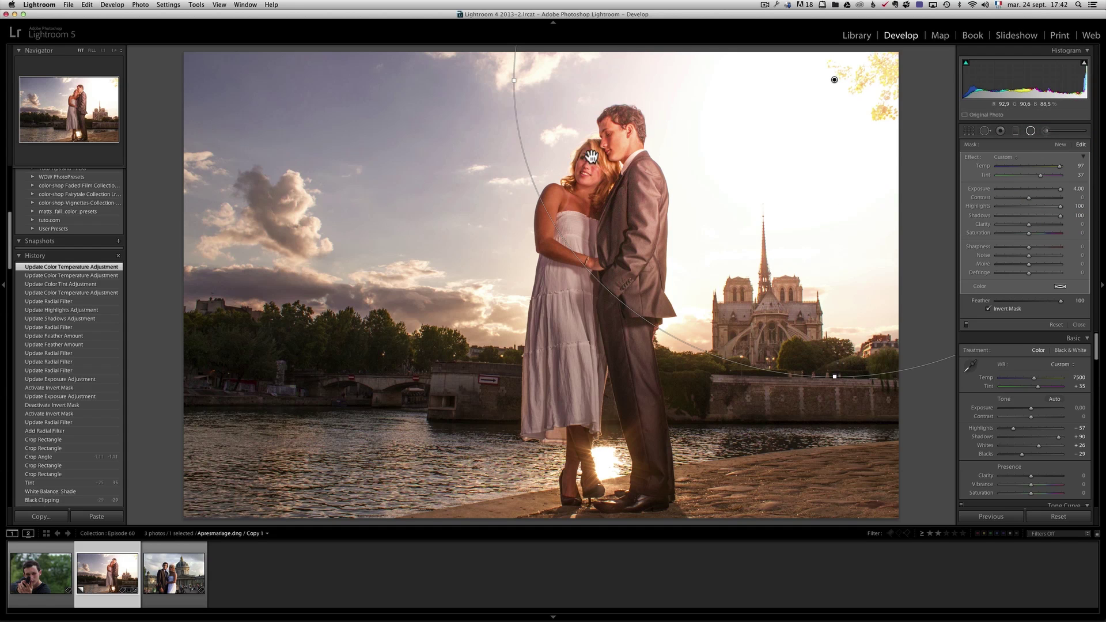
# - Compare the radial glow on and off, then widen its ellipse leftward over the sky and couple
pyautogui.click(967, 324)
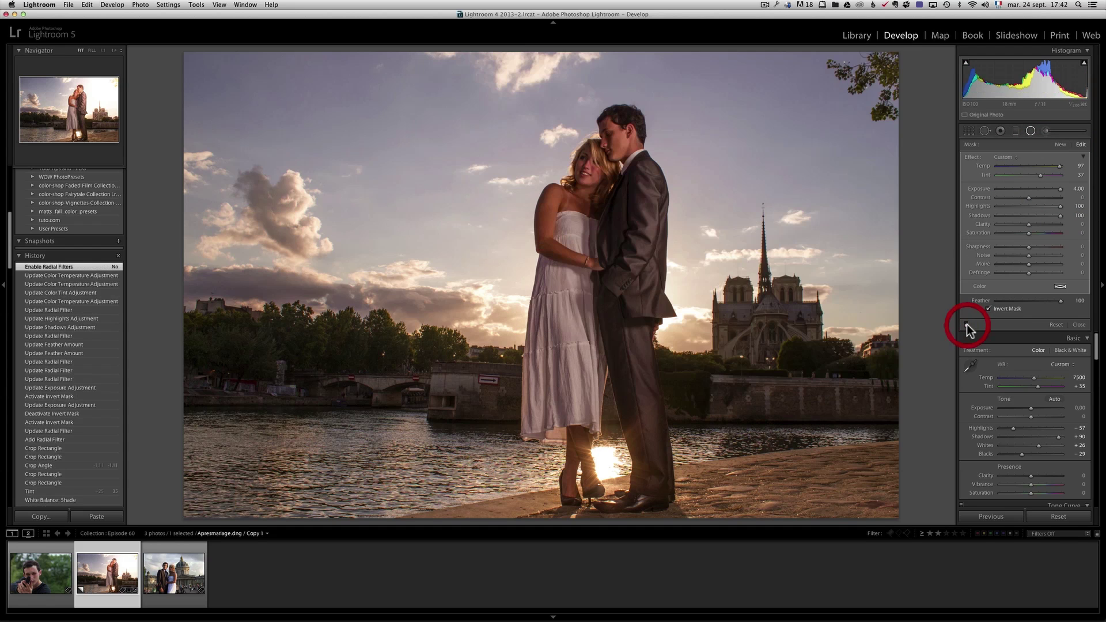
pyautogui.click(967, 324)
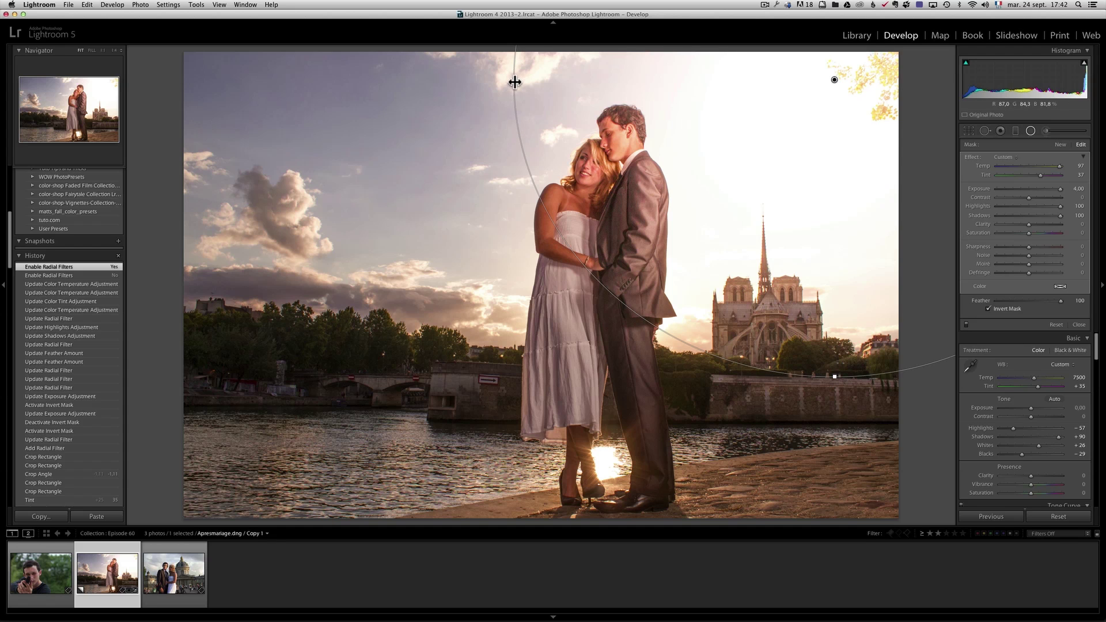
pyautogui.moveTo(500, 83); pyautogui.dragTo(413, 98)
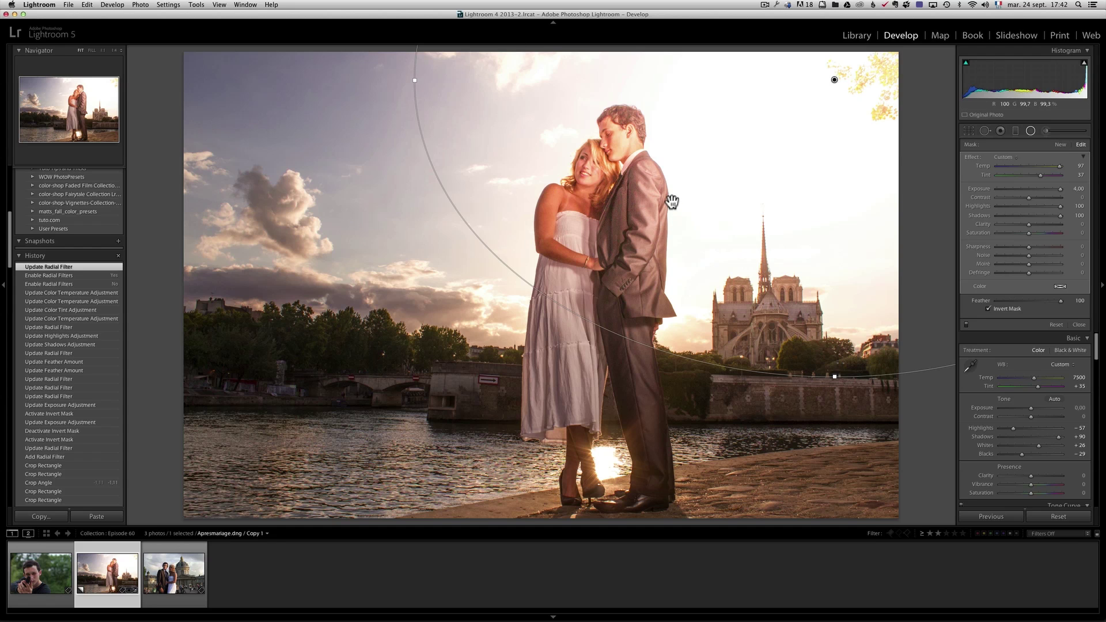
# - Add a graduated filter across the upper-left sky and reset all its settings to zero
pyautogui.click(1017, 133)
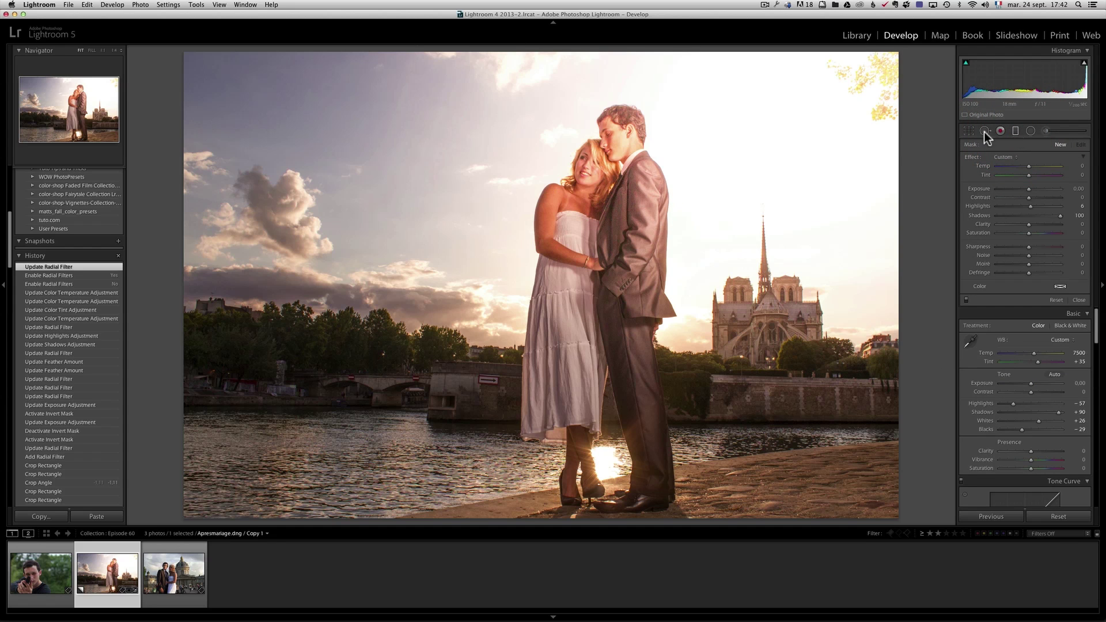
pyautogui.moveTo(377, 166); pyautogui.dragTo(483, 218)
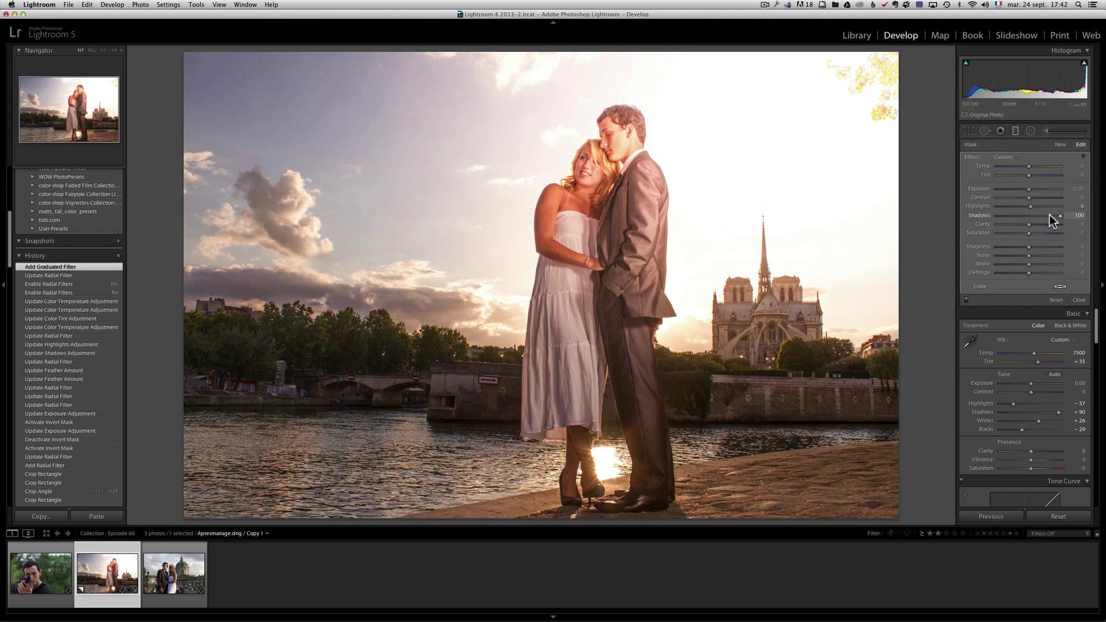
pyautogui.click(1028, 215)
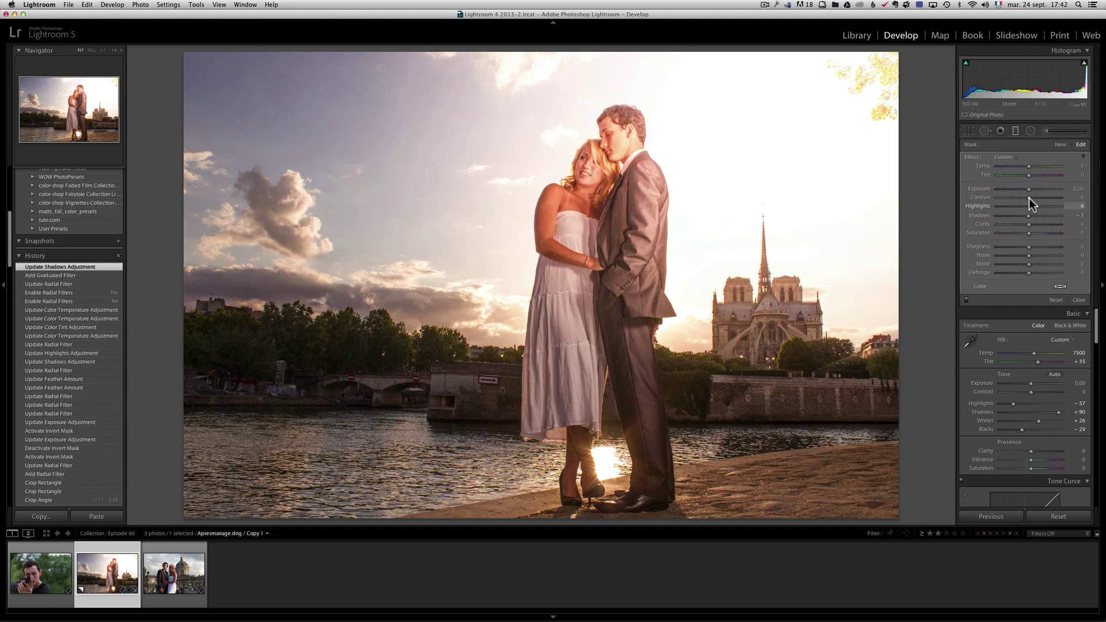
pyautogui.press('alt')
pyautogui.keyDown('alt'); pyautogui.click(973, 157); pyautogui.keyUp('alt')
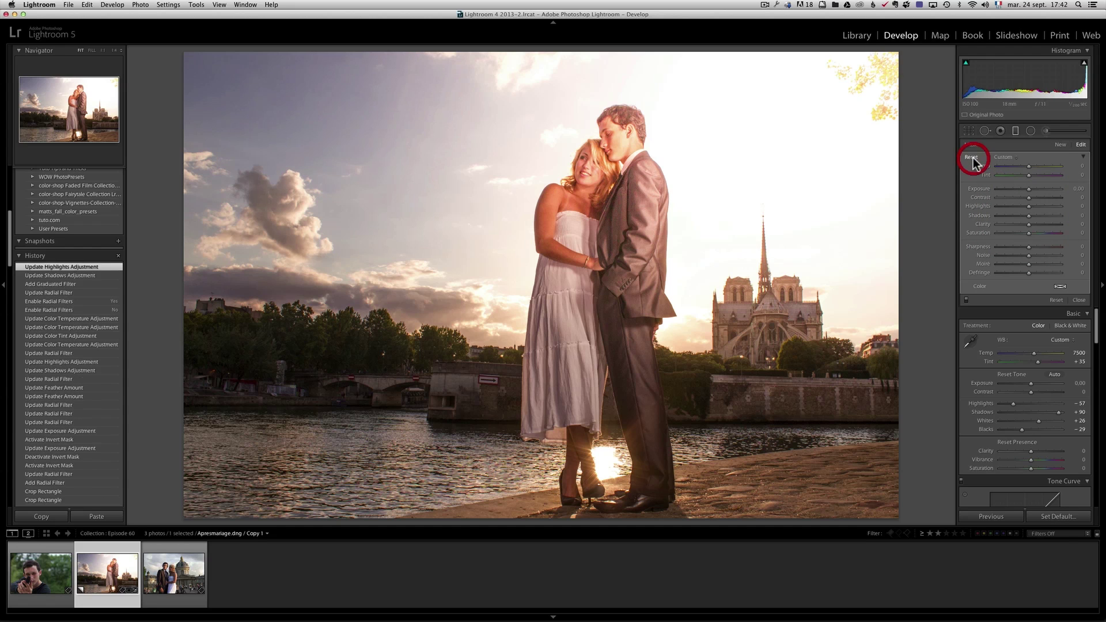
# - Give the graduated filter Exposure -0.46 and Clarity 40, shifting it lower across the sky
pyautogui.moveTo(1025, 192); pyautogui.dragTo(1023, 192)
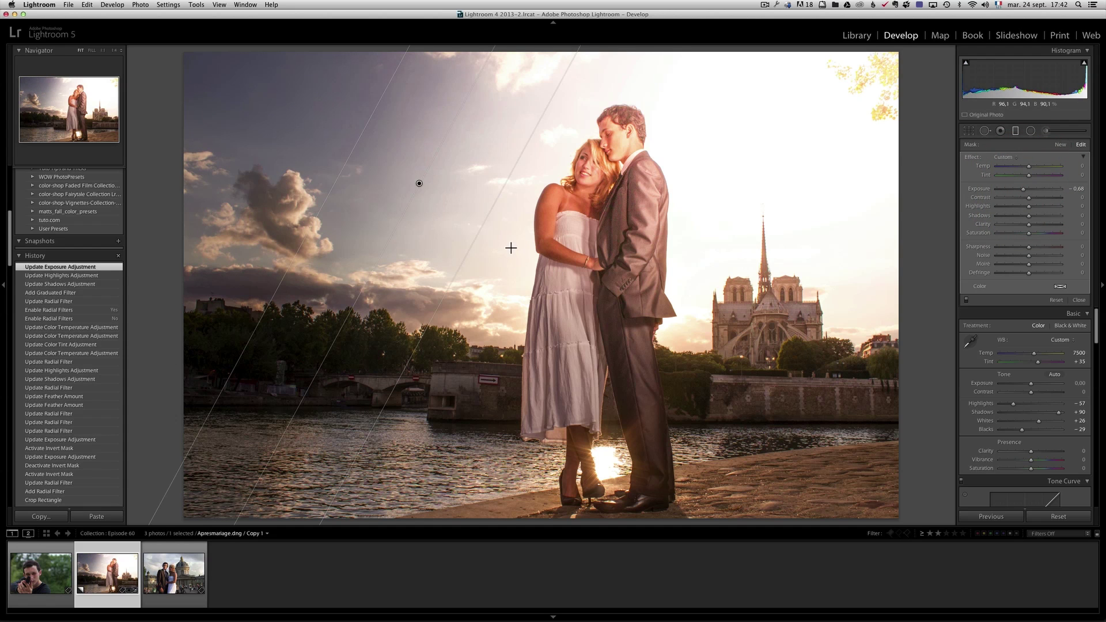
pyautogui.moveTo(495, 223); pyautogui.dragTo(537, 246)
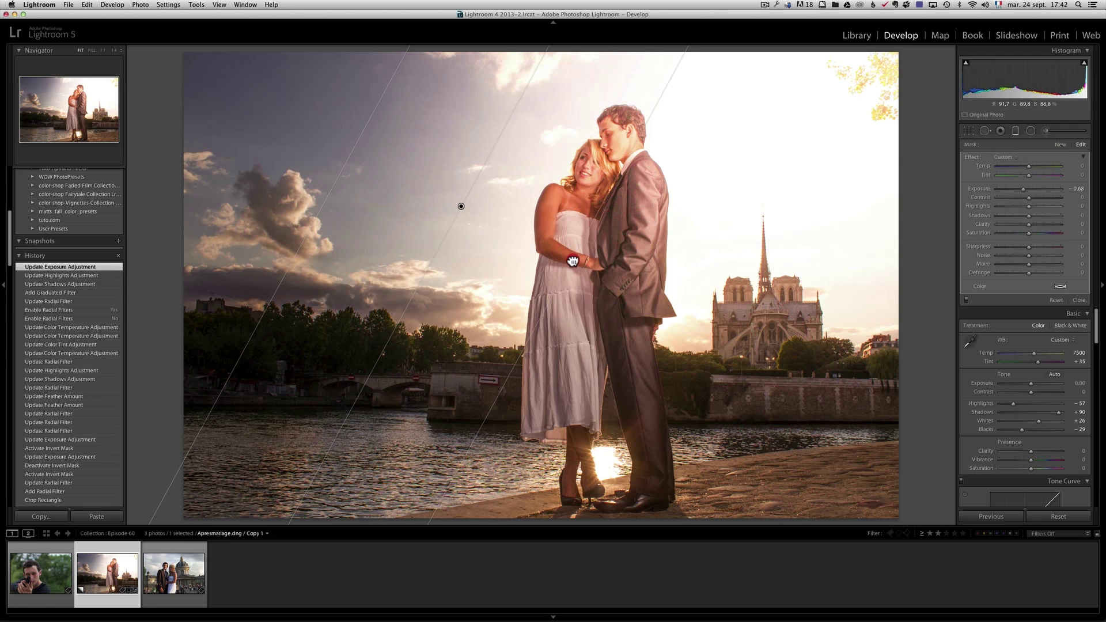
pyautogui.click(1043, 224)
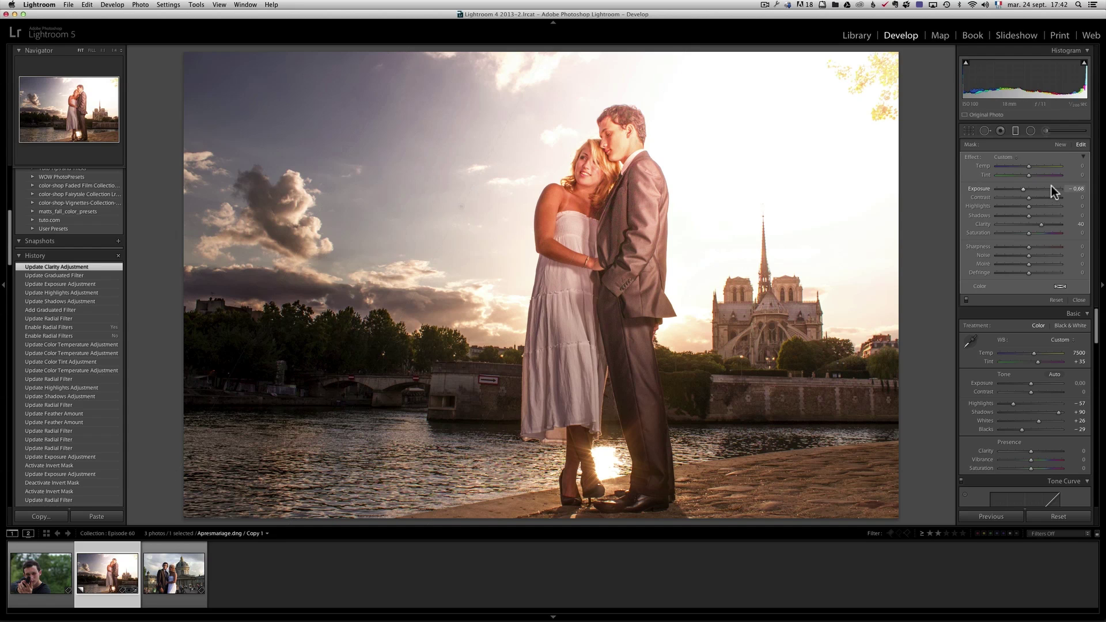
pyautogui.moveTo(1025, 190); pyautogui.dragTo(1026, 189)
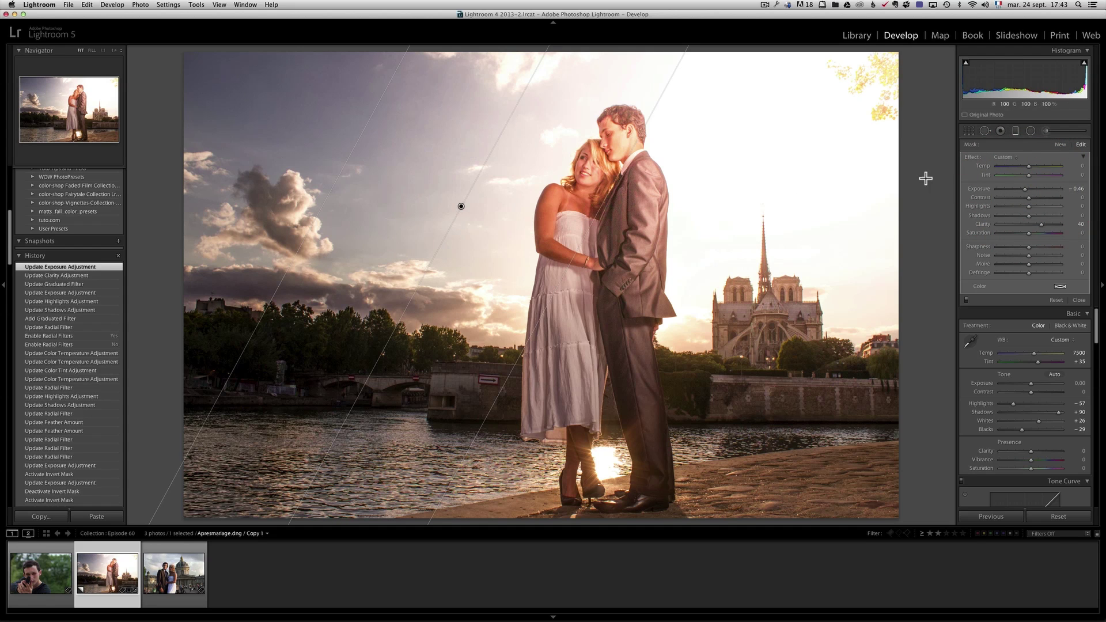
# - At 1:1 zoom, set Noise Reduction Luminance to 32 and Color to 70, then return to Fit
pyautogui.click(1078, 300)
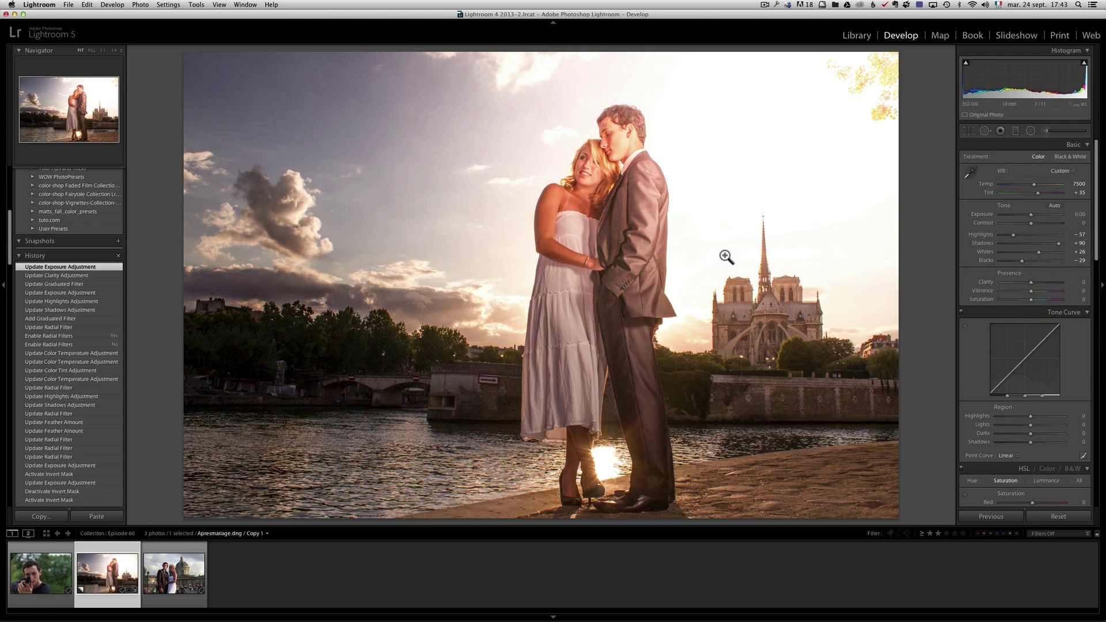
pyautogui.click(647, 203)
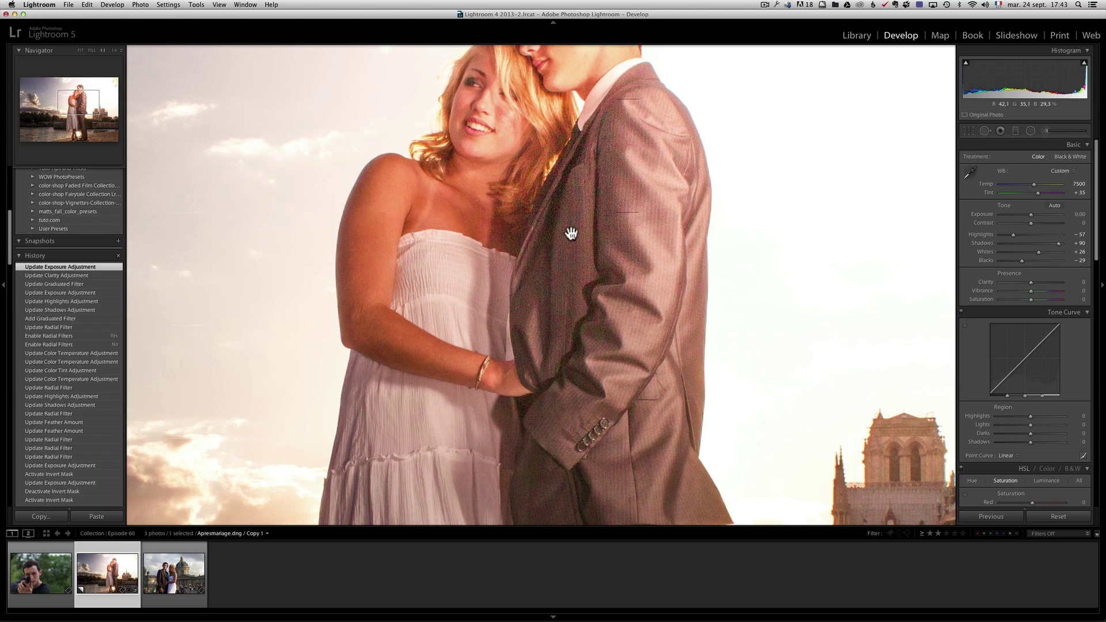
pyautogui.moveTo(1097, 246); pyautogui.dragTo(1026, 376)
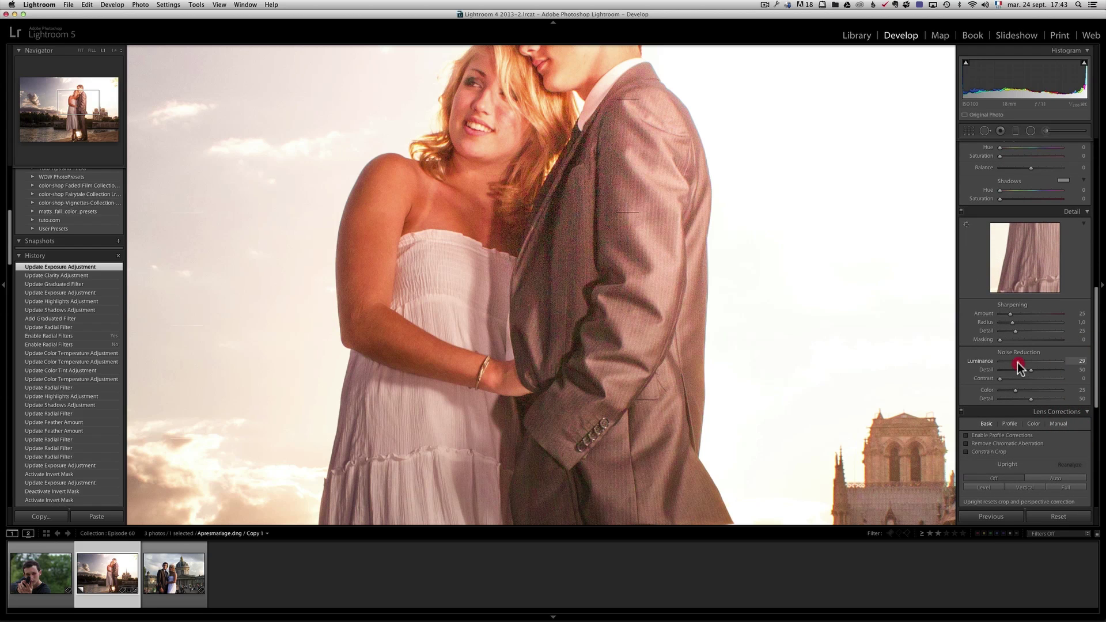
pyautogui.click(1017, 362)
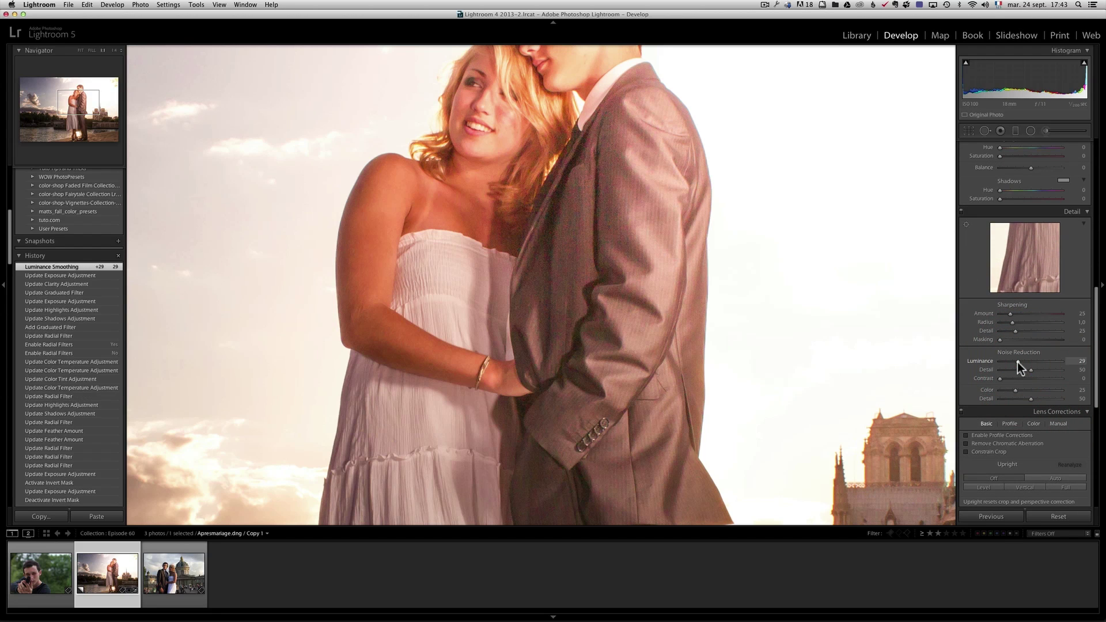
pyautogui.click(1042, 390)
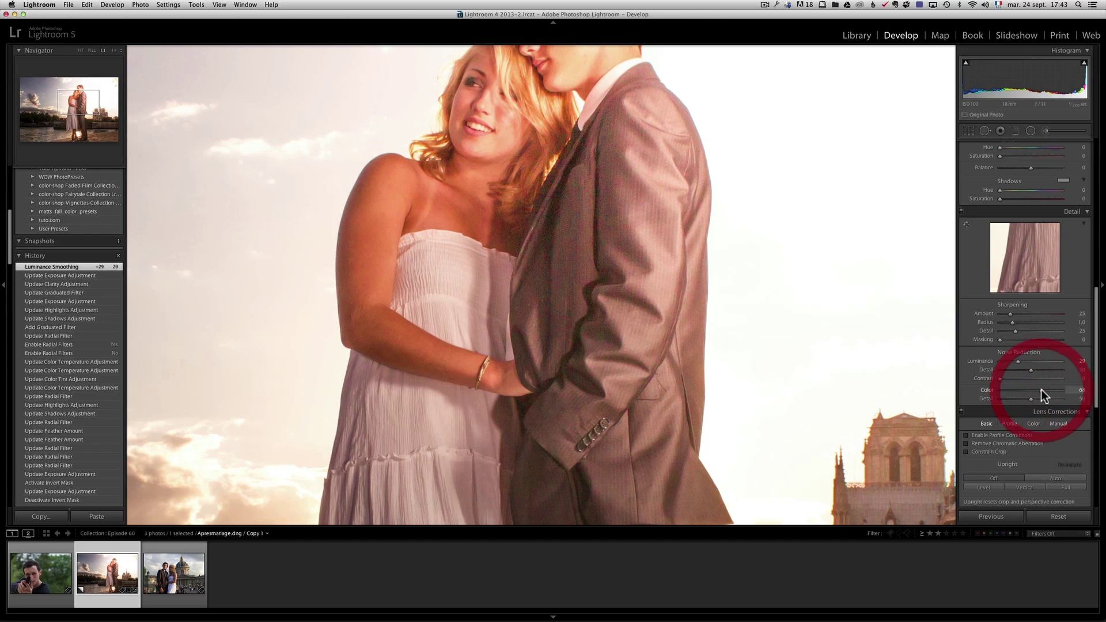
pyautogui.click(1043, 391)
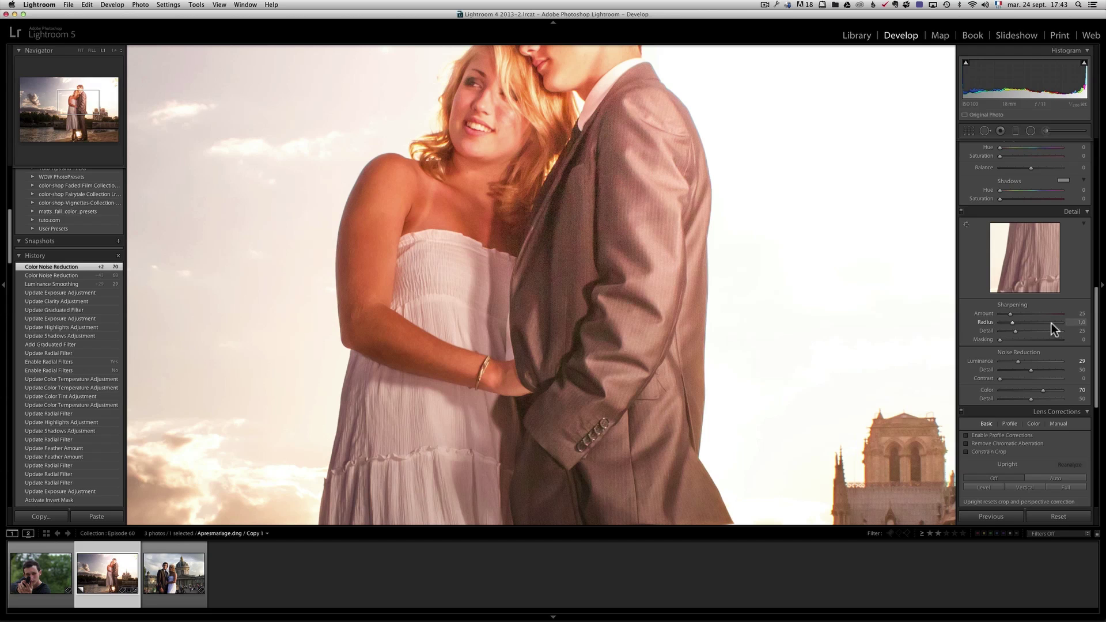
pyautogui.moveTo(1038, 360); pyautogui.dragTo(1038, 361)
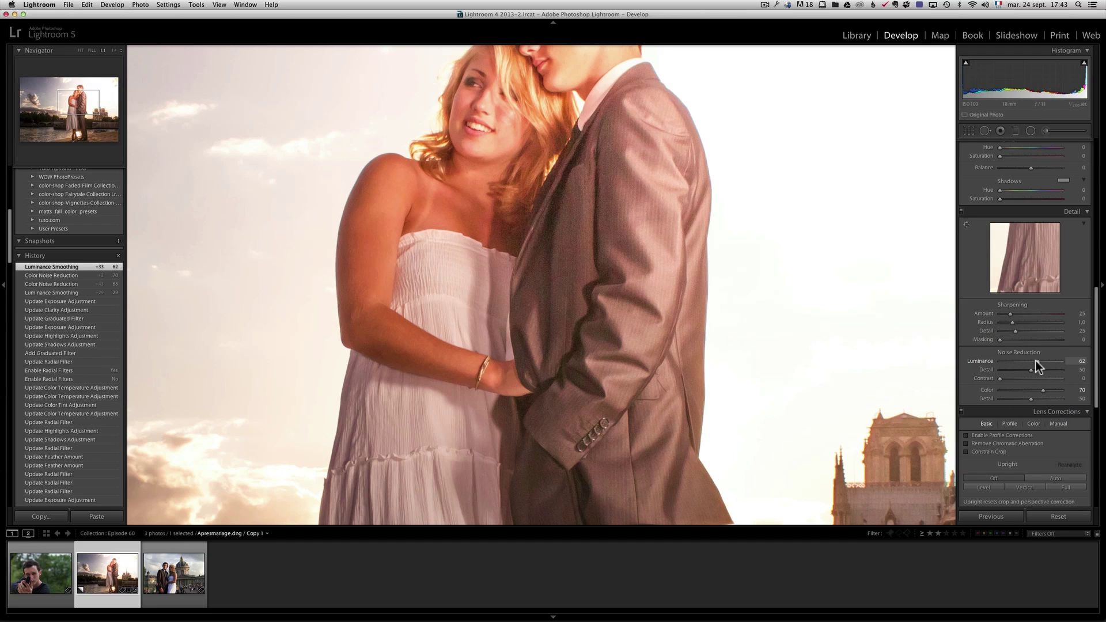
pyautogui.click(1019, 361)
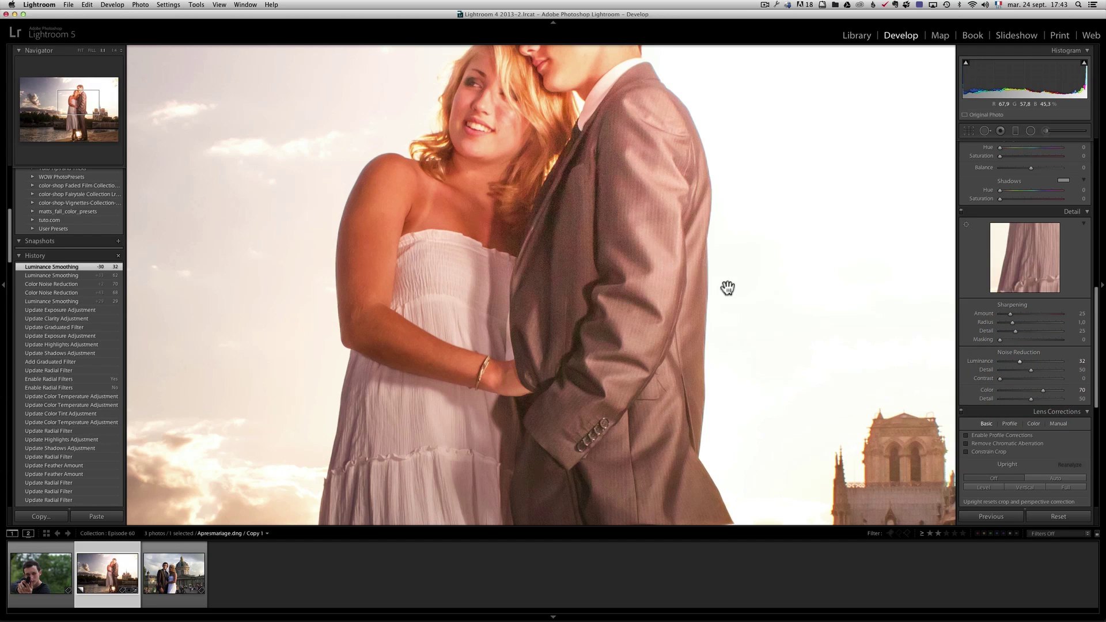
pyautogui.click(605, 254)
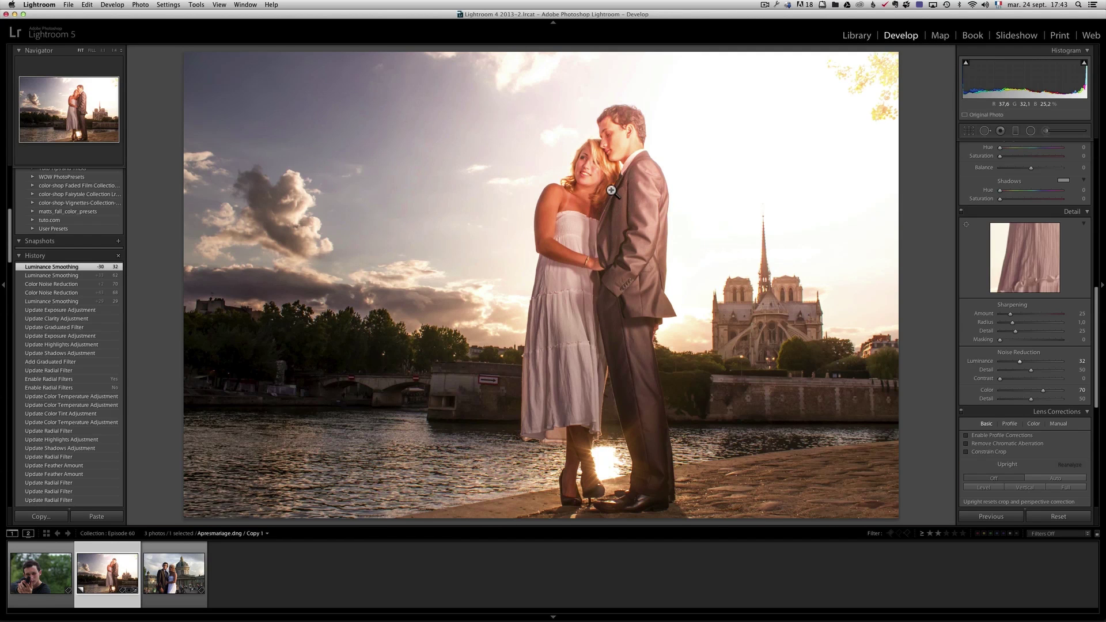
# - At 1:1 zoom, set Sharpening Amount to 71 and Masking to 48, then return to Fit
pyautogui.click(715, 288)
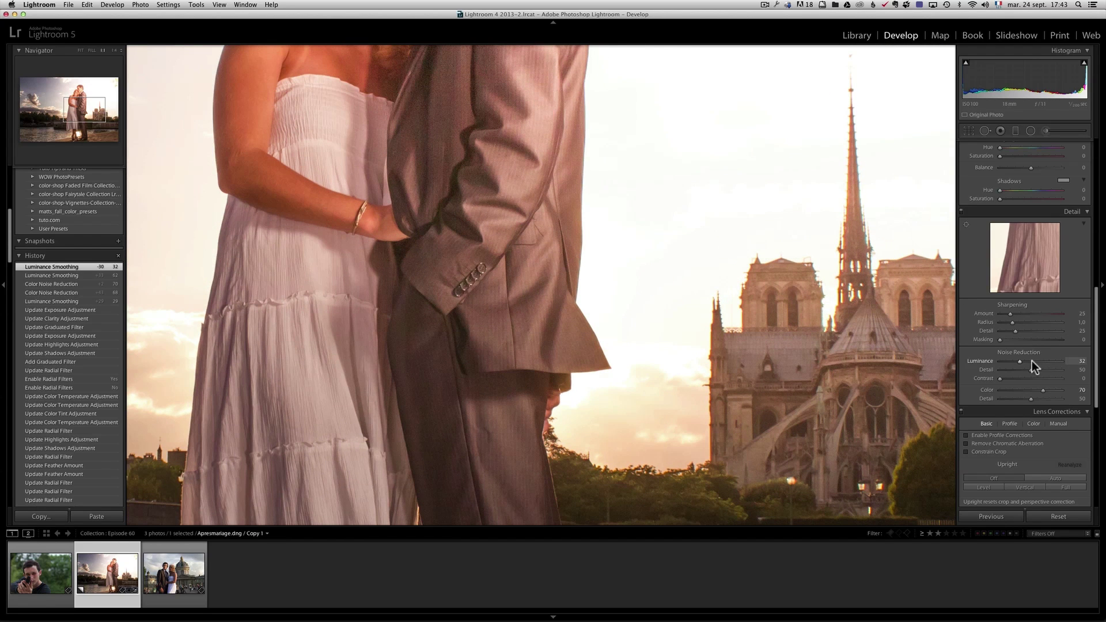
pyautogui.click(1029, 314)
pyautogui.moveTo(1030, 314); pyautogui.dragTo(1034, 317)
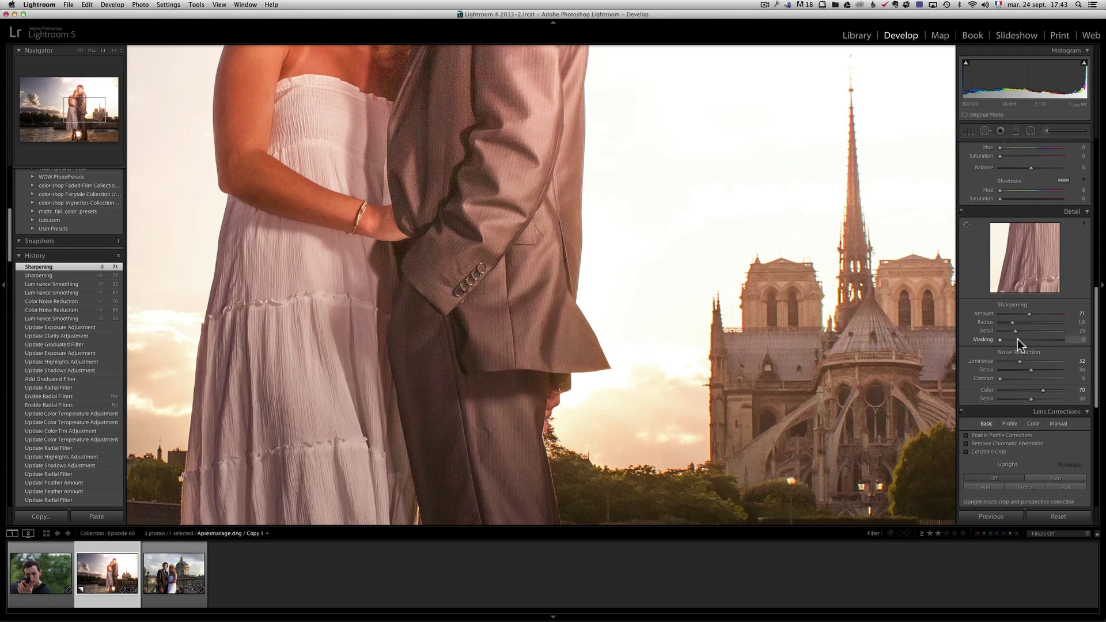
pyautogui.moveTo(1022, 338); pyautogui.dragTo(1032, 339)
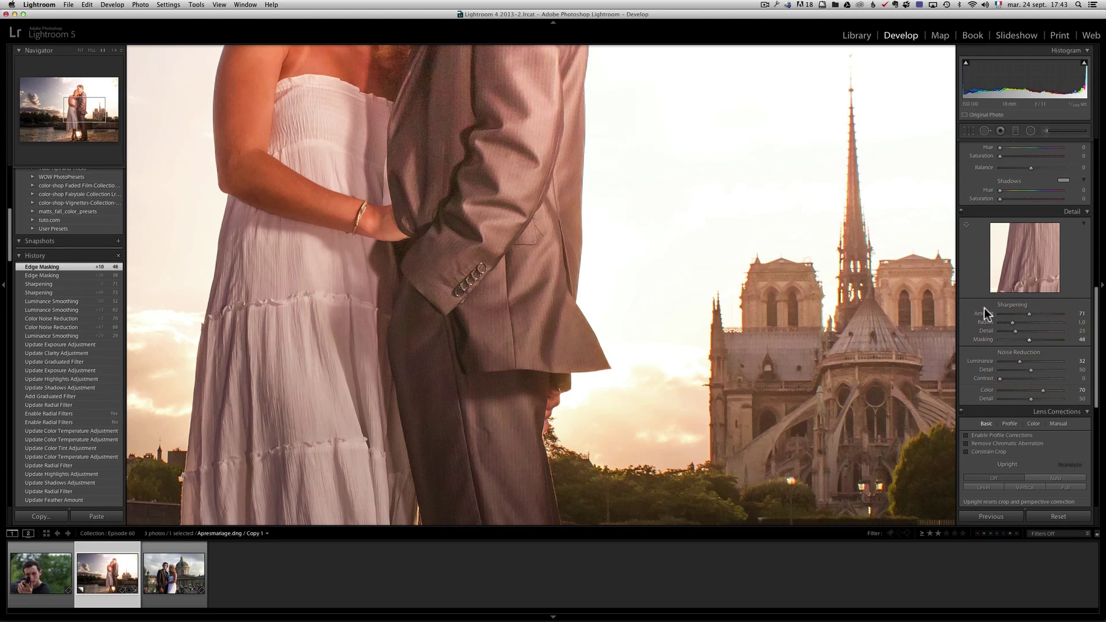
pyautogui.keyDown('alt'); pyautogui.click(1030, 340); pyautogui.keyUp('alt')
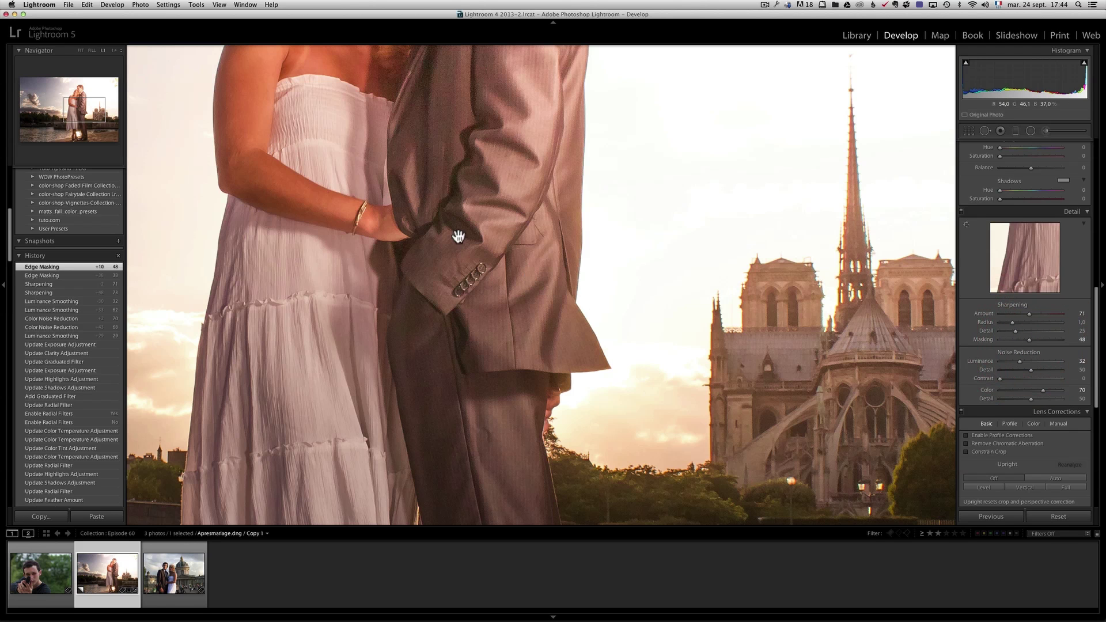
pyautogui.click(425, 201)
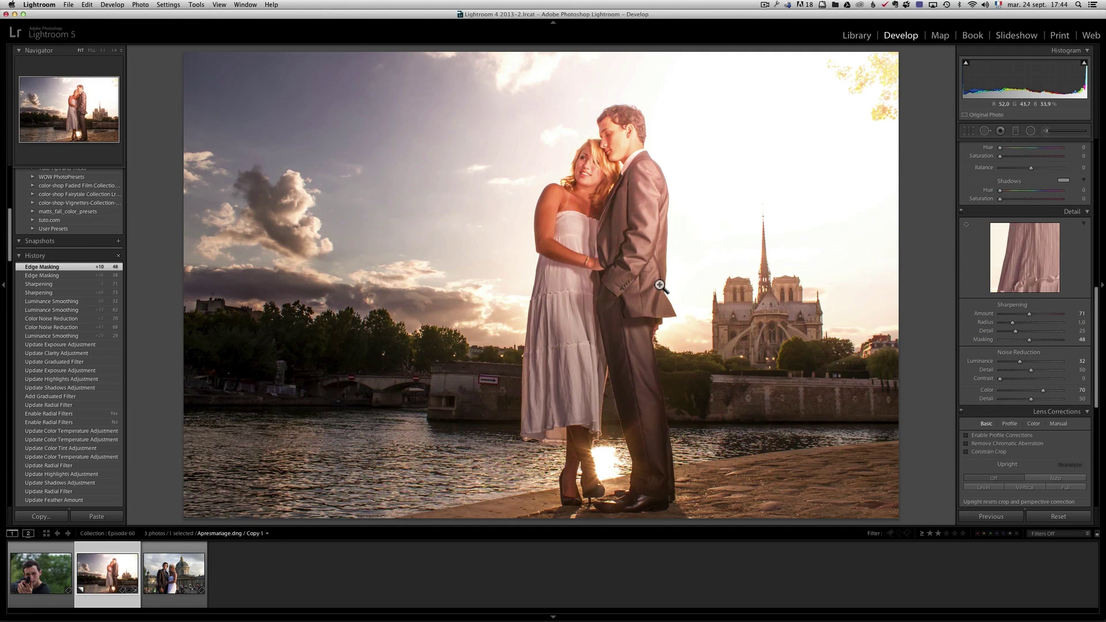
pyautogui.click(1065, 516)
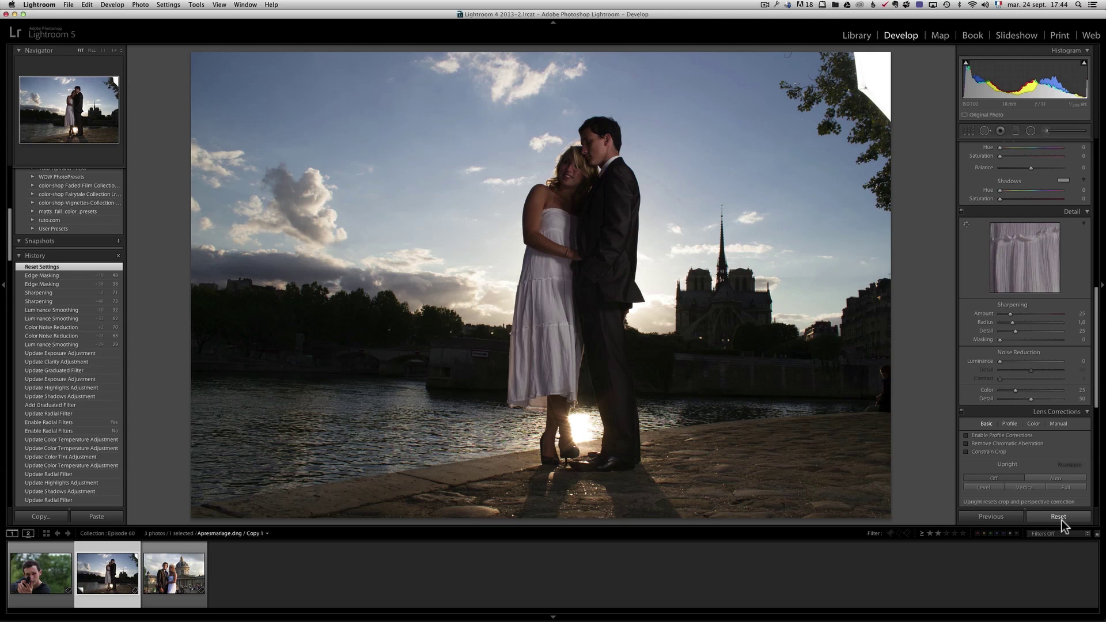
pyautogui.click(75, 278)
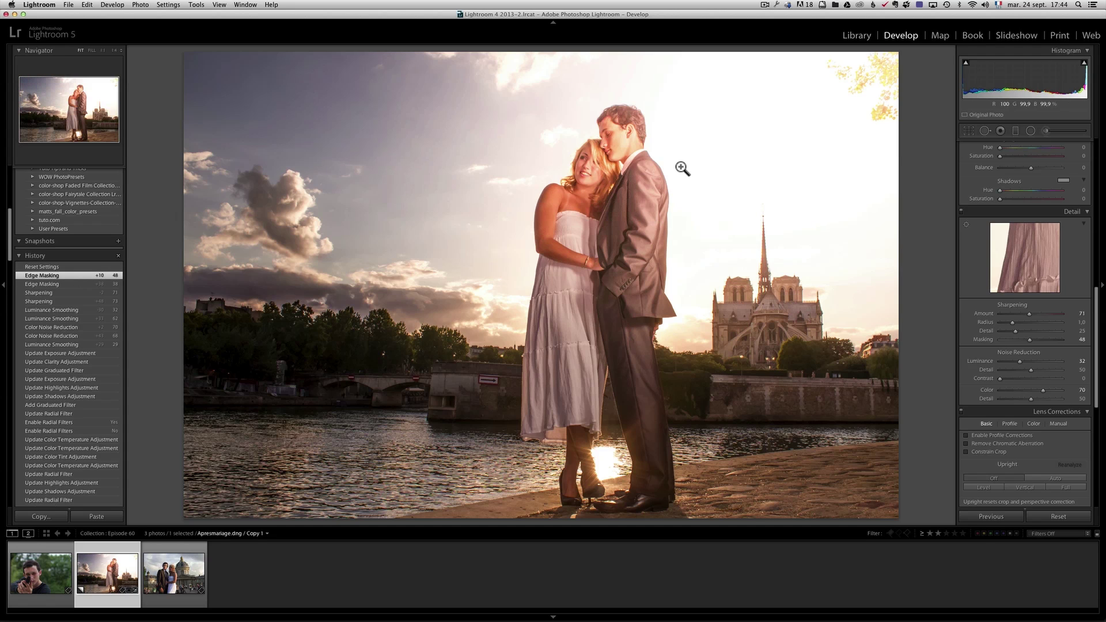
pyautogui.click(1094, 281)
# - In the Presets panel, collapse the Serge Preset folder and expand the Photoserge folder
pyautogui.scroll(2, 10, 254)
pyautogui.scroll(10, 10, 231)
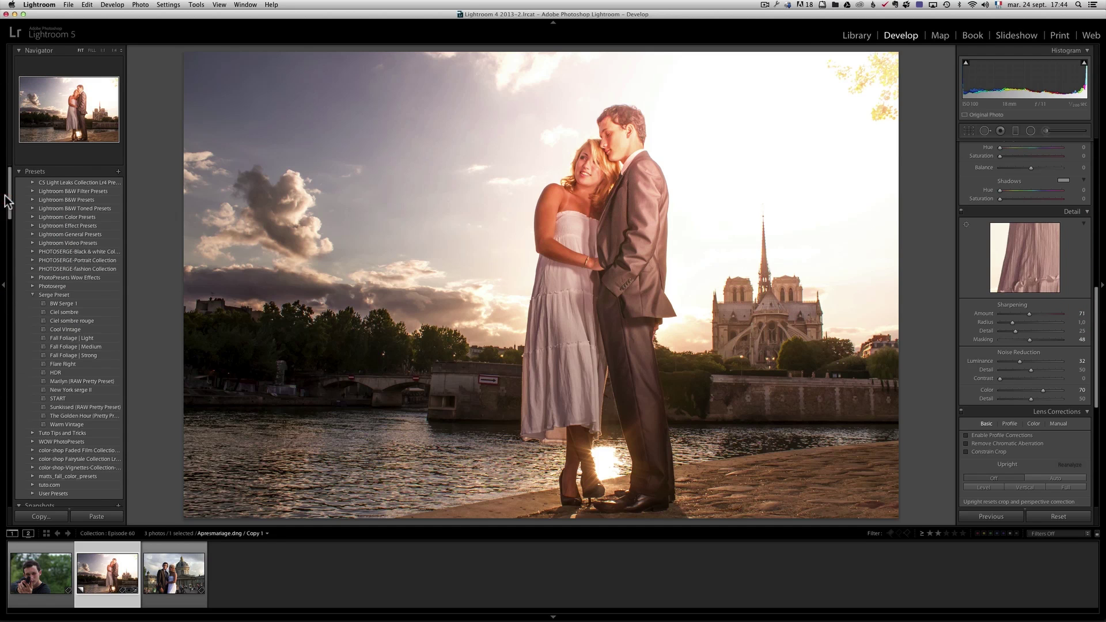
pyautogui.click(17, 202)
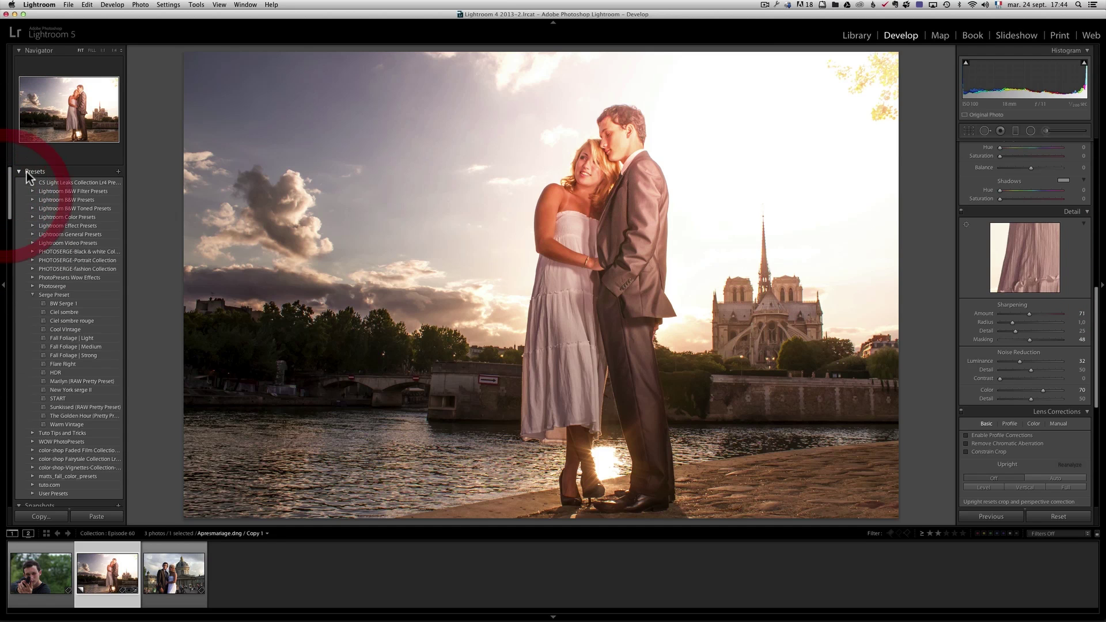
pyautogui.click(33, 295)
pyautogui.click(33, 286)
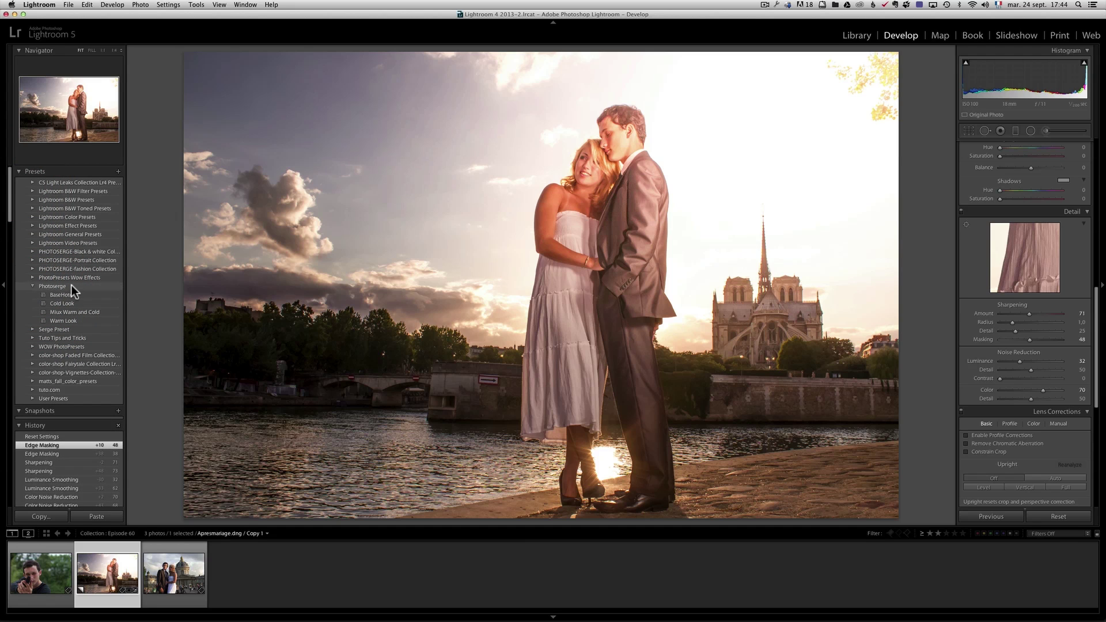
# - Create the 'High Key Right' preset in the Photoserge folder, including Graduated and Radial Filters
pyautogui.click(119, 171)
pyautogui.click(372, 41)
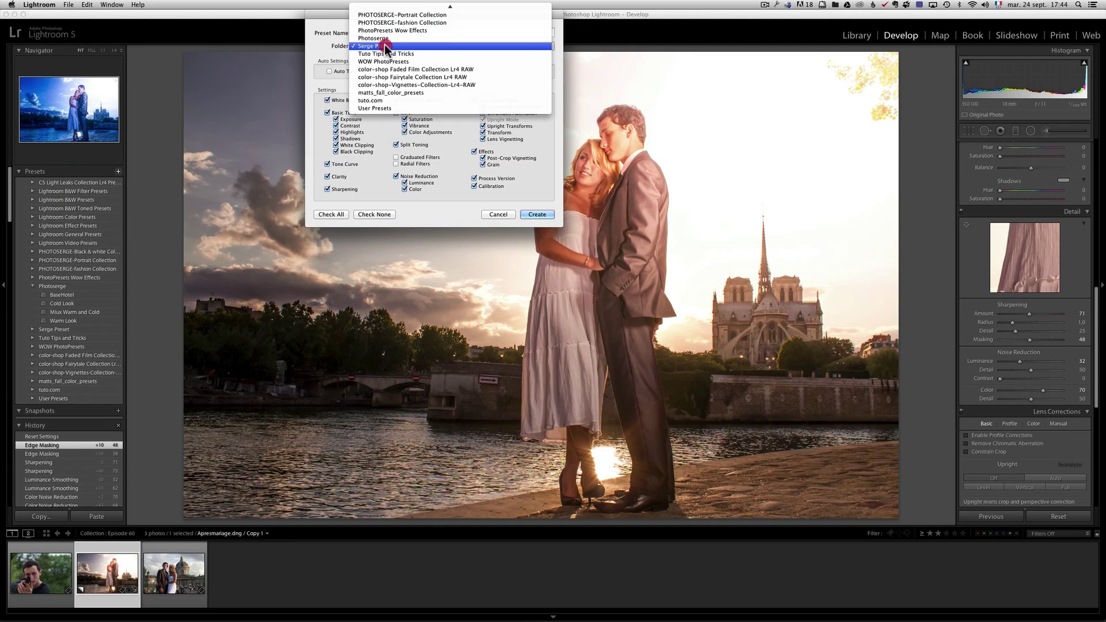
pyautogui.click(378, 42)
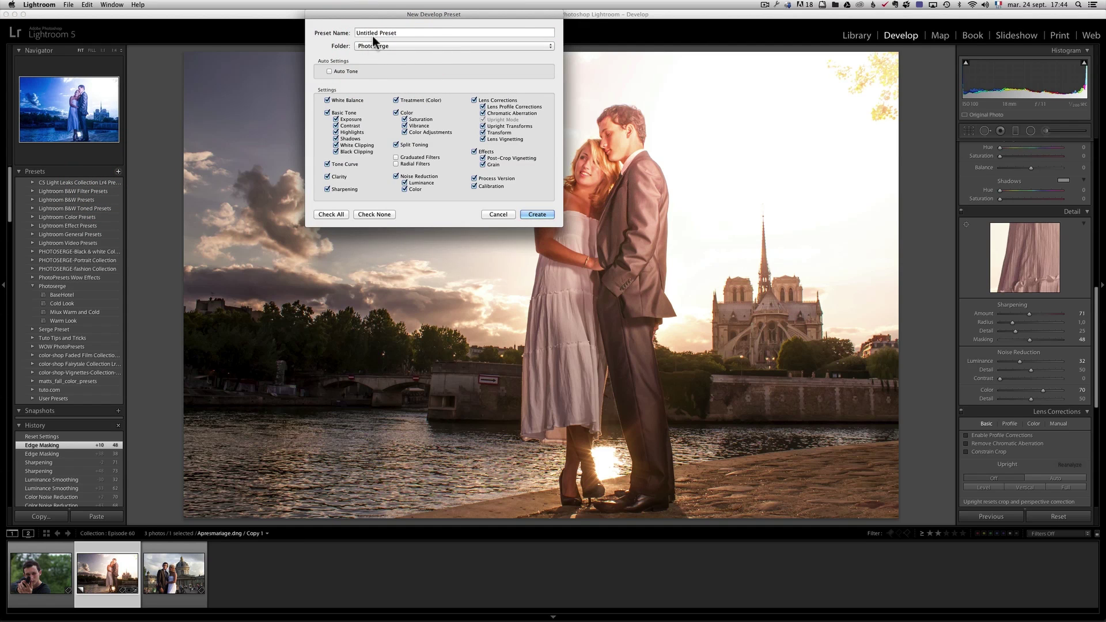
pyautogui.moveTo(395, 33); pyautogui.dragTo(329, 28)
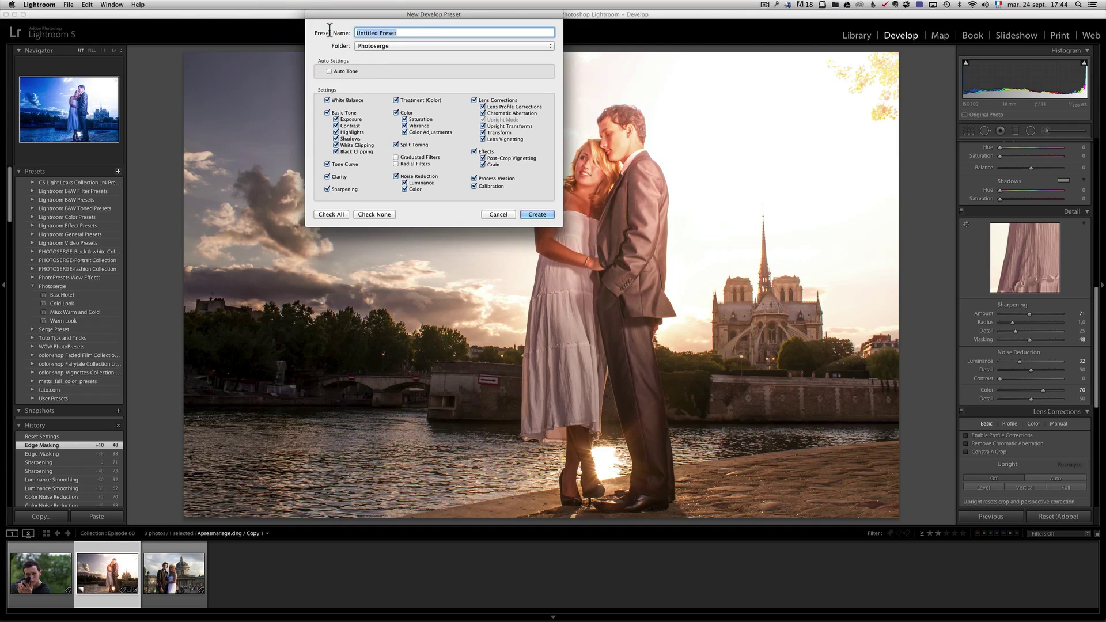
pyautogui.write('Hi')
pyautogui.write('hg Key Right')
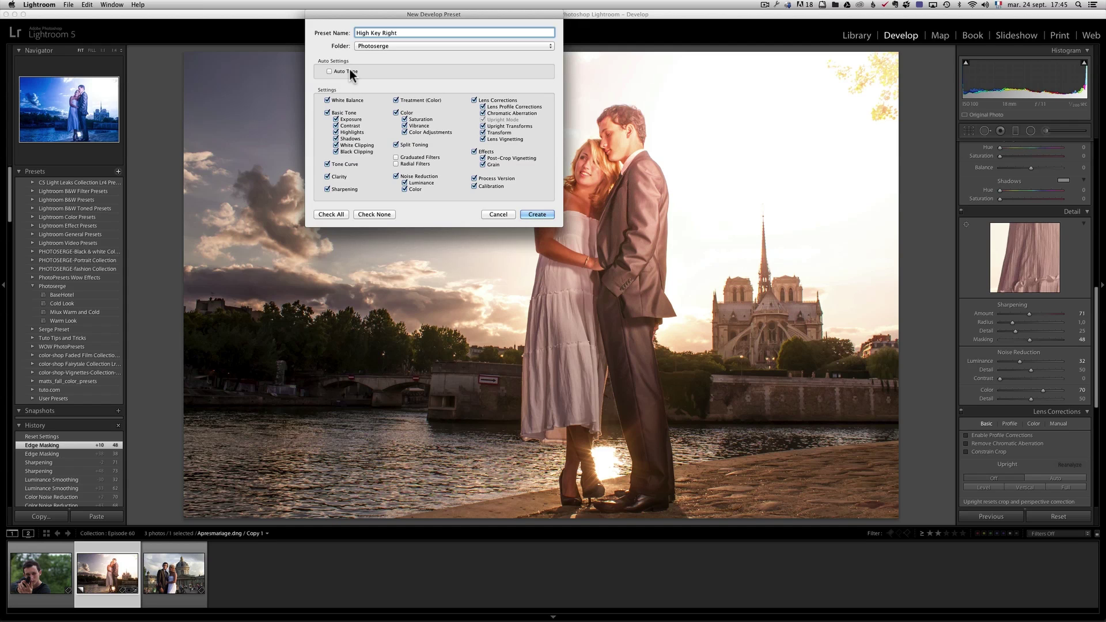
pyautogui.click(434, 157)
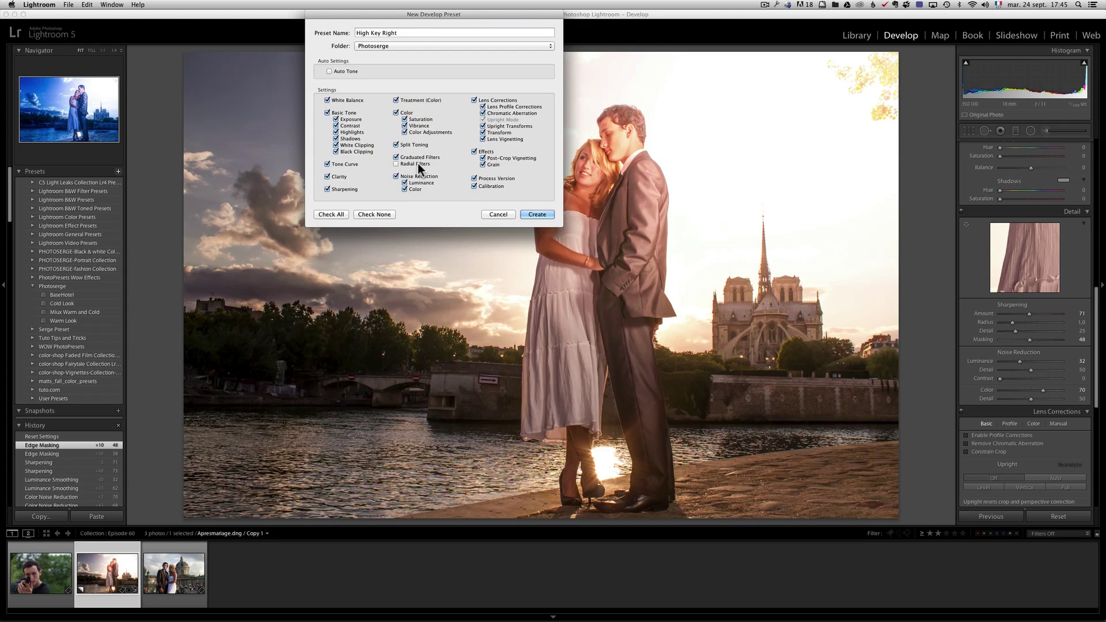
pyautogui.click(419, 164)
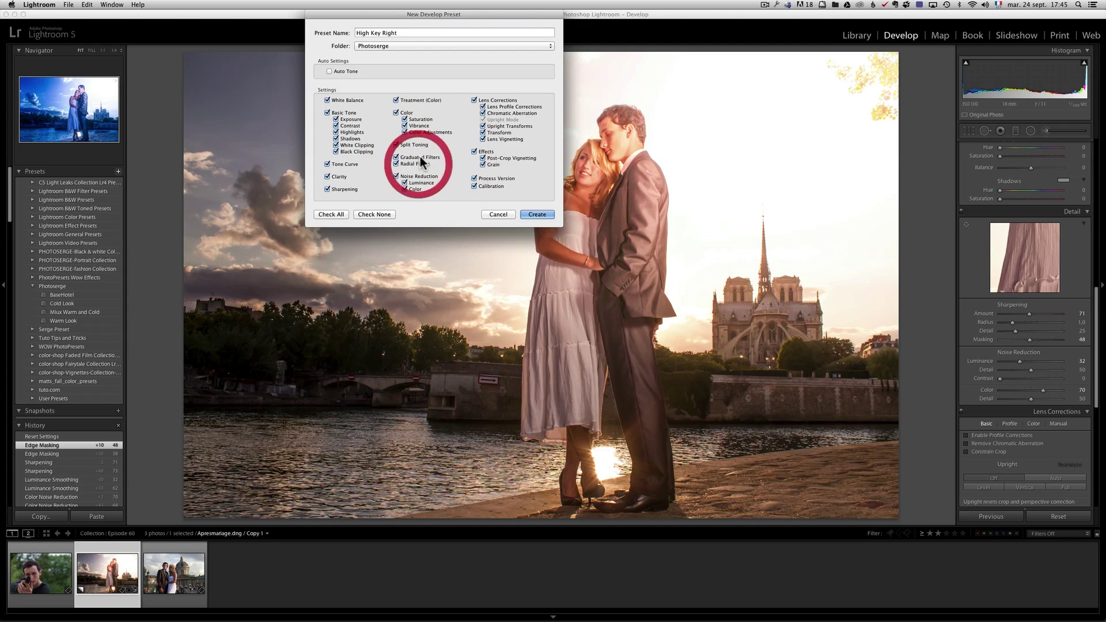
pyautogui.click(537, 214)
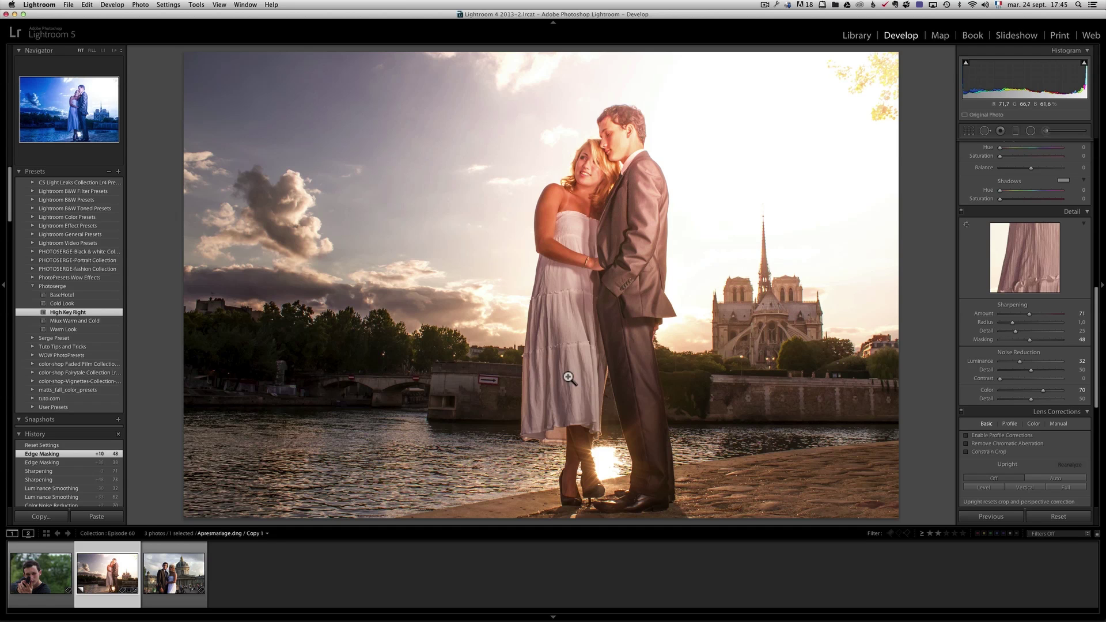
pyautogui.moveTo(10, 210); pyautogui.dragTo(12, 230)
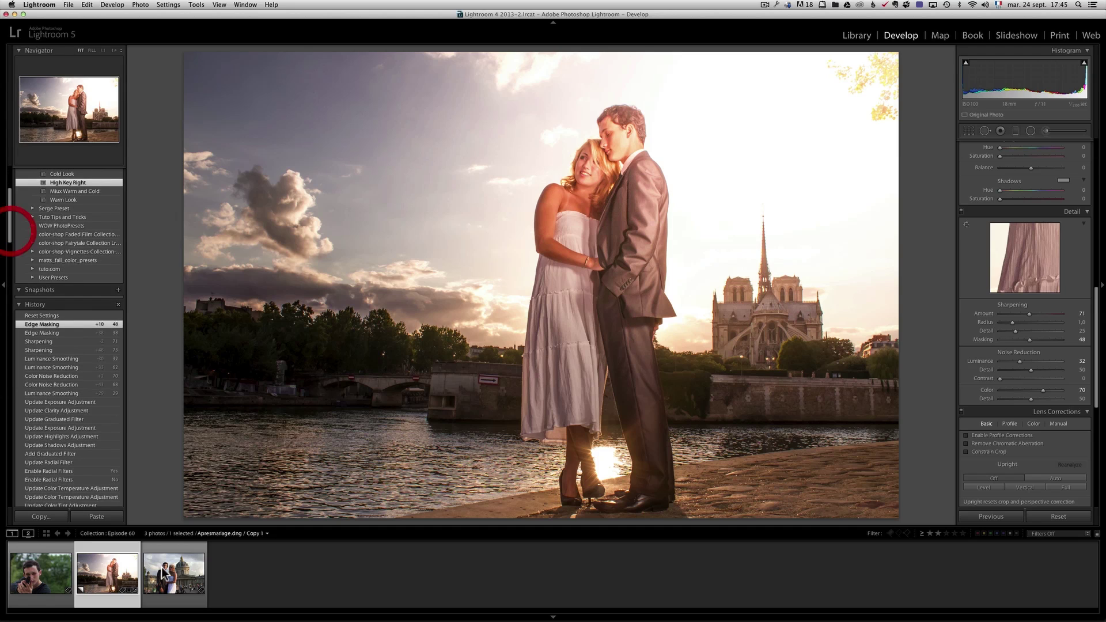
# - Open the third filmstrip photo, the couple by the domed building, and apply the High Key Right preset
pyautogui.click(185, 574)
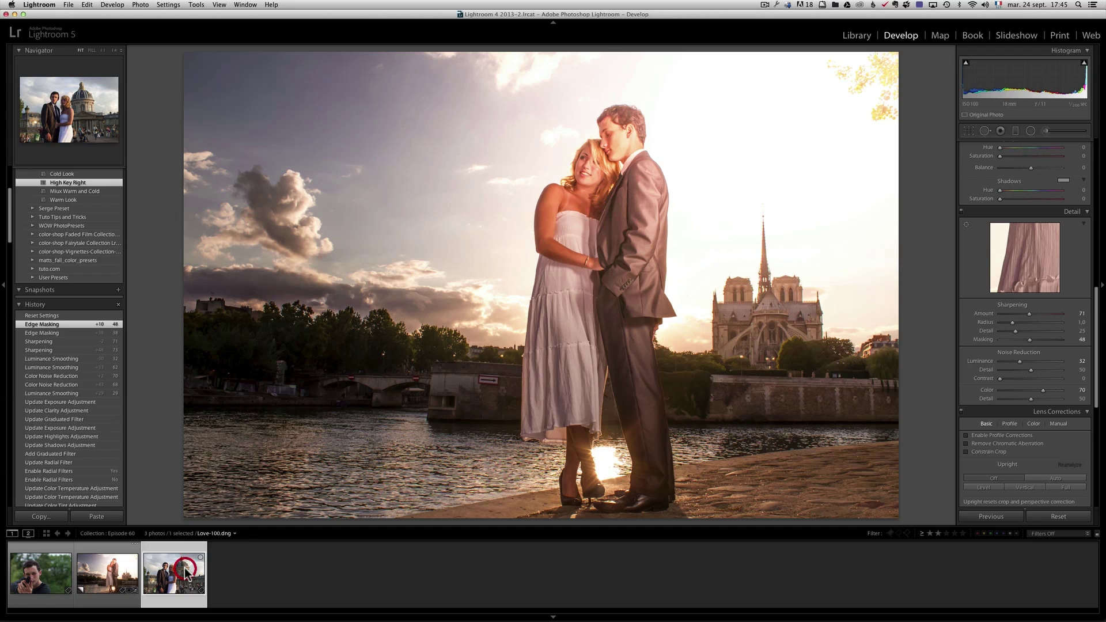
pyautogui.click(185, 572)
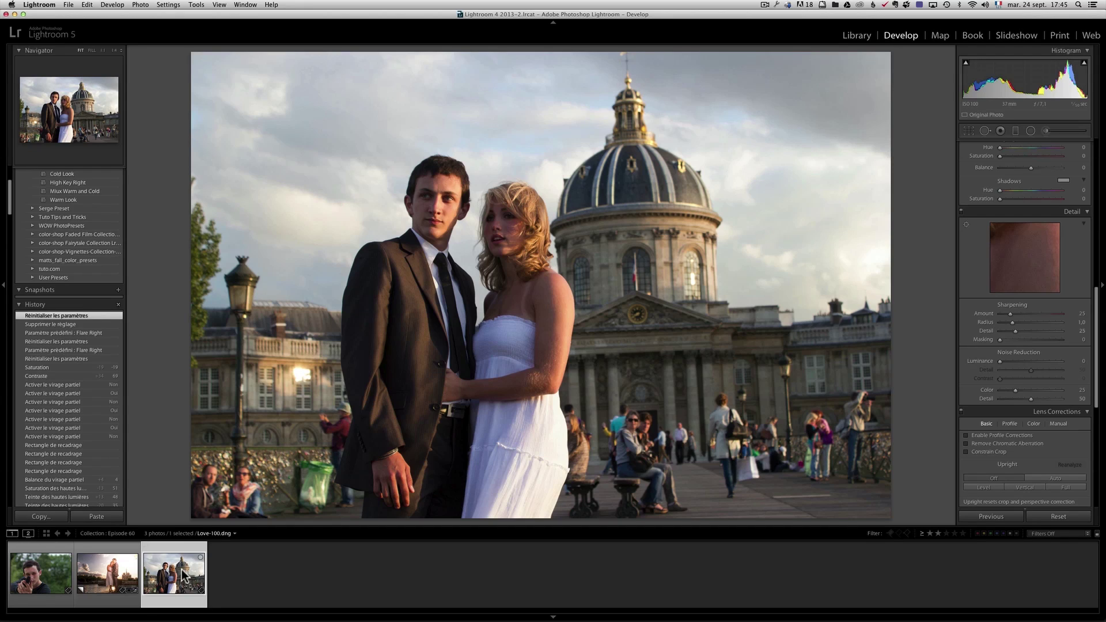
pyautogui.moveTo(12, 205); pyautogui.dragTo(10, 189)
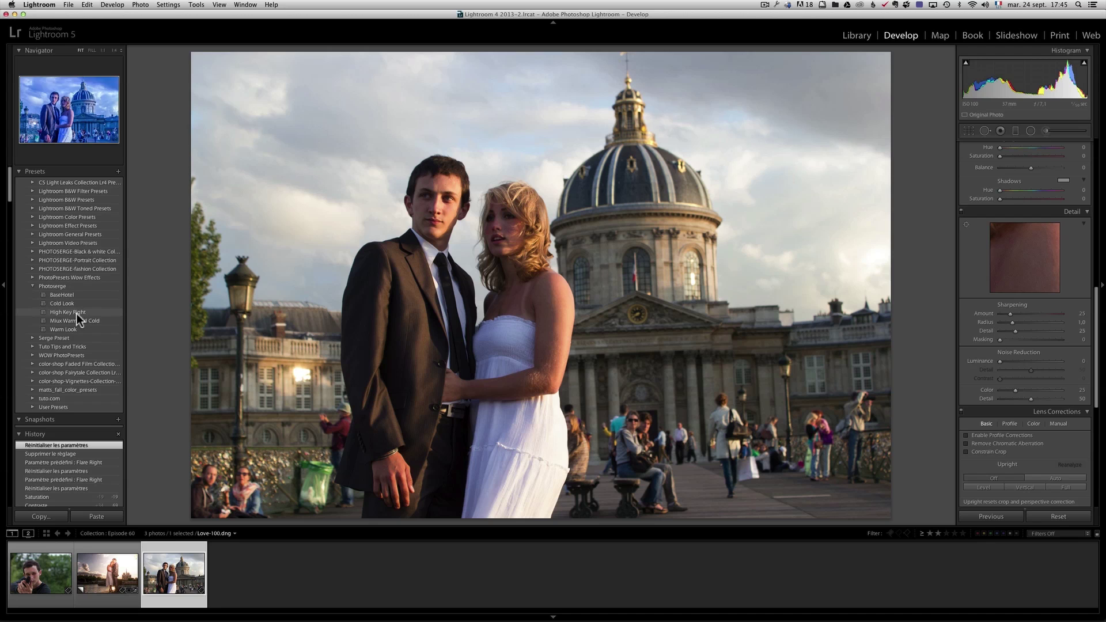
pyautogui.click(78, 314)
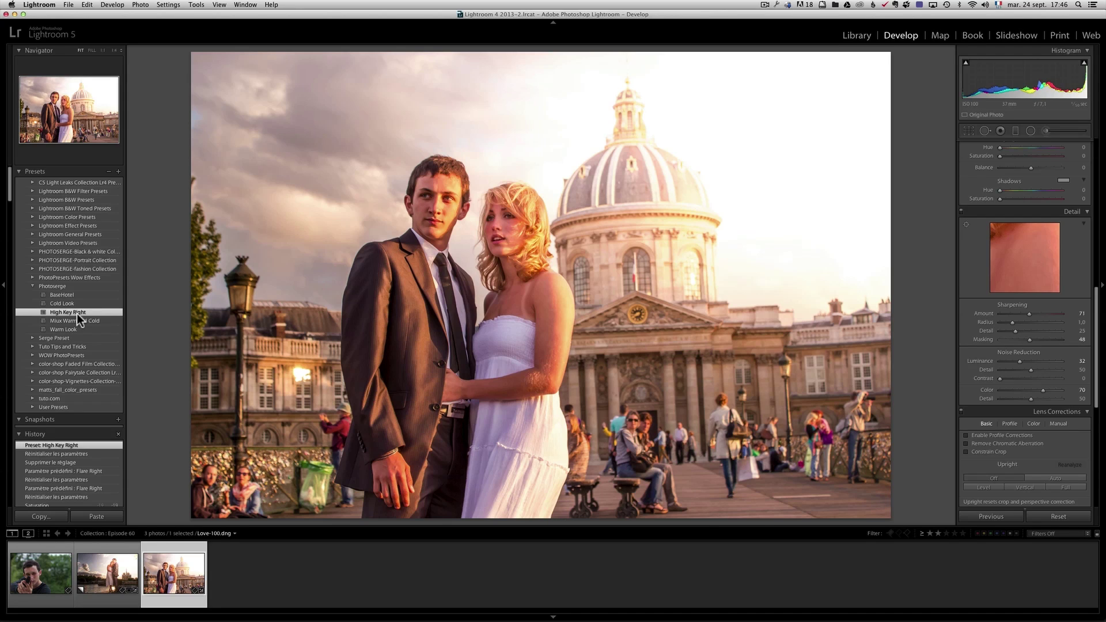
# - Apply High Key Right to the man-with-pistol photo, then return to the domed-building couple photo
pyautogui.click(35, 585)
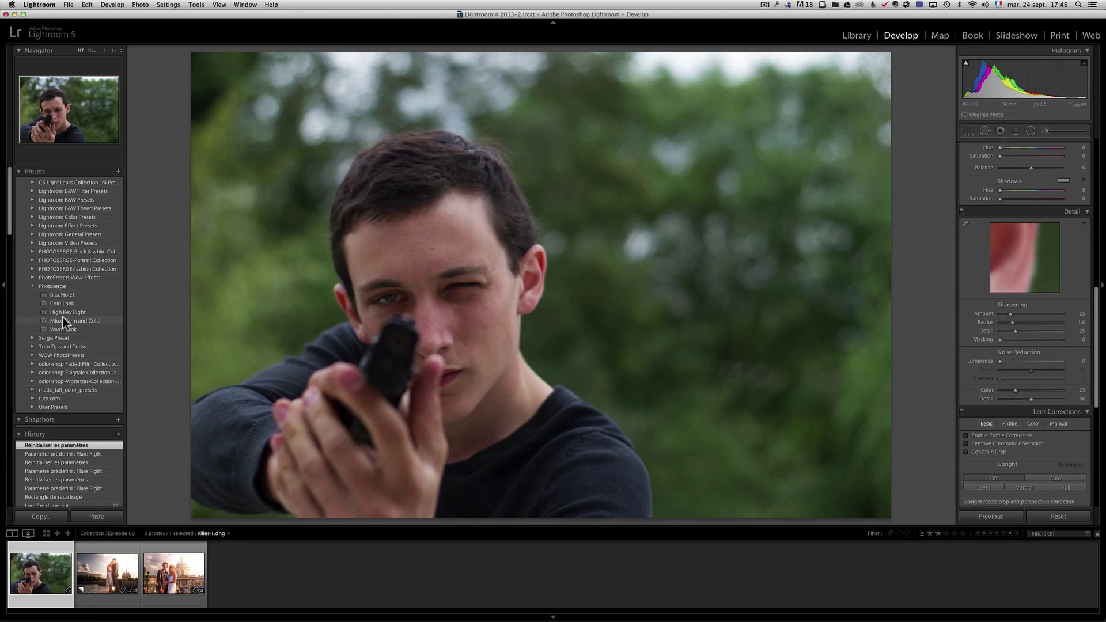
pyautogui.click(85, 313)
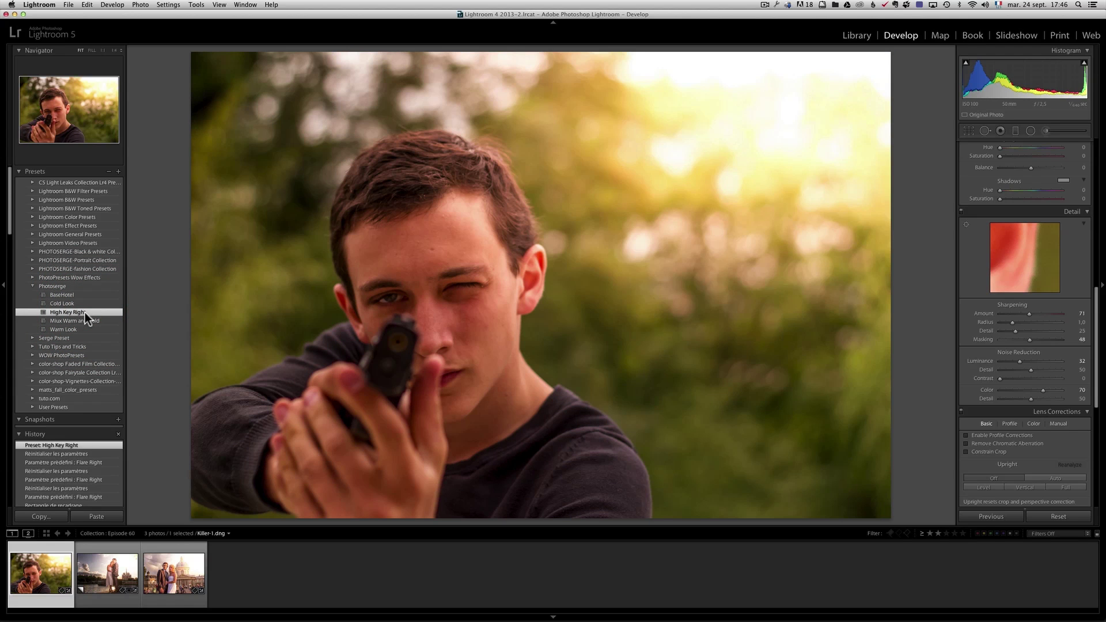
pyautogui.click(178, 573)
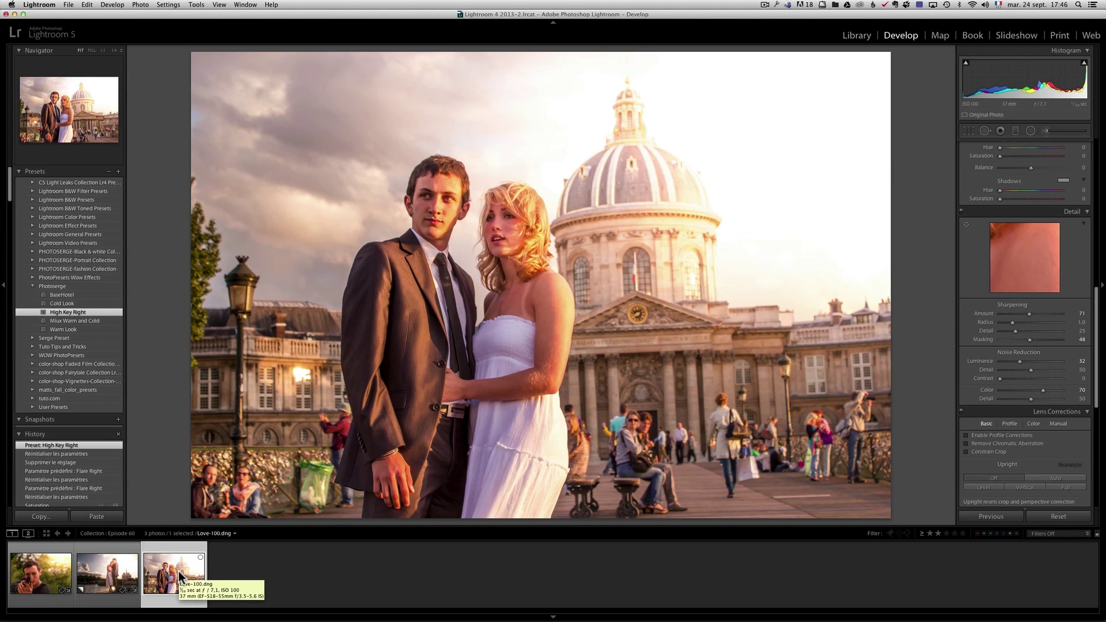
# - Compare the Miux Warm and Cold and Cold Look presets on the couple photo, keeping High Key Right
pyautogui.click(80, 321)
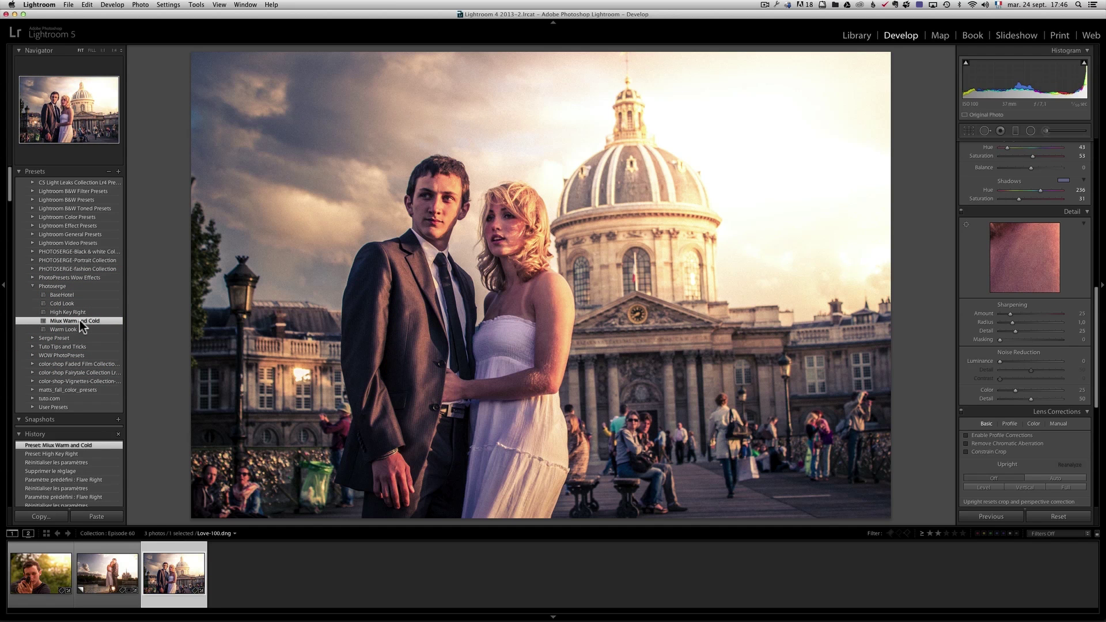
pyautogui.click(73, 312)
pyautogui.click(69, 303)
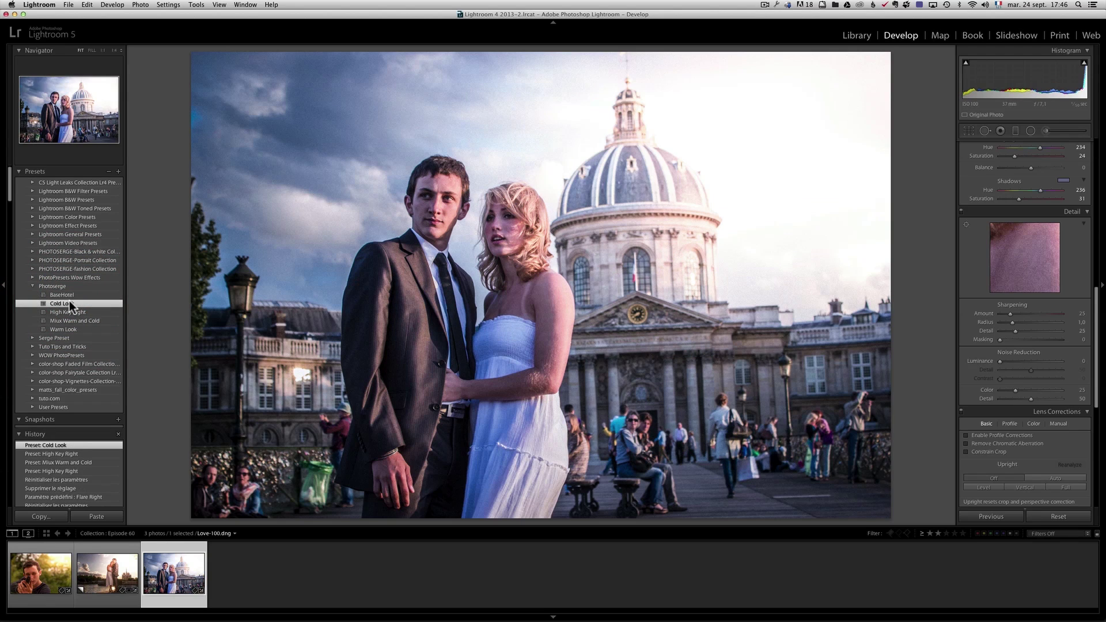
pyautogui.click(73, 313)
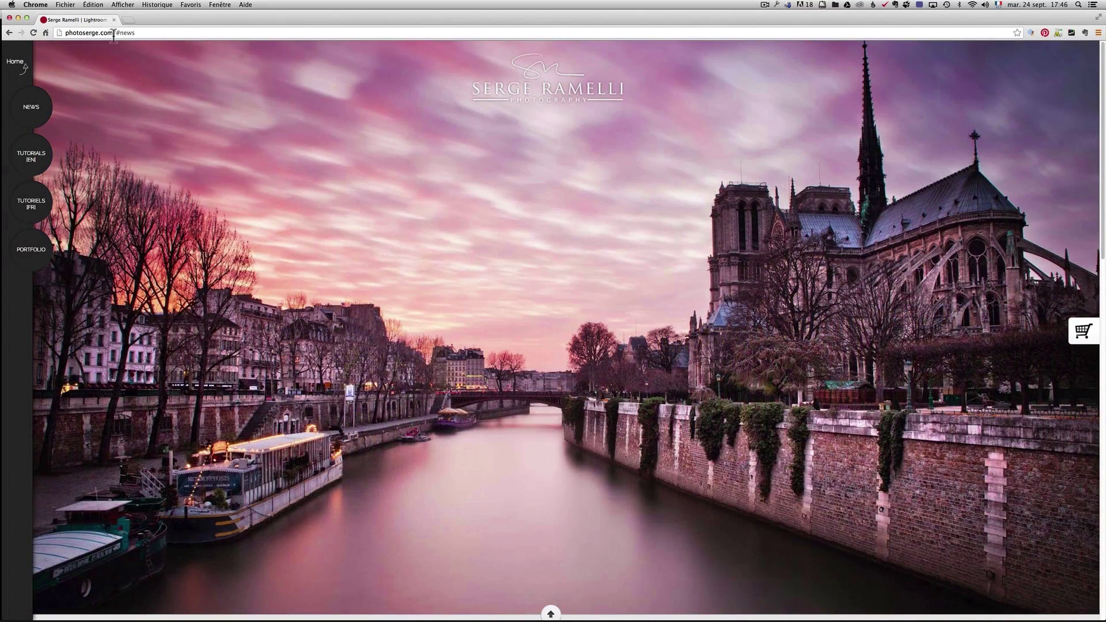
# - Go to the photoserge.com newsletter SIGN UP page under NEWS and select the Name and Email fields
pyautogui.moveTo(39, 109)
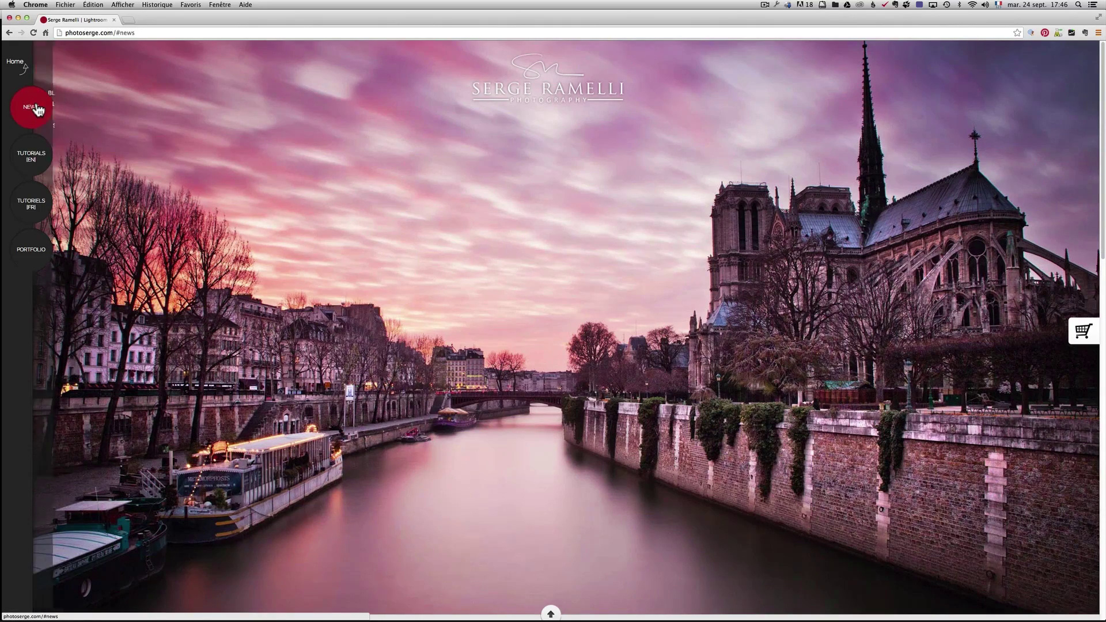
pyautogui.click(89, 128)
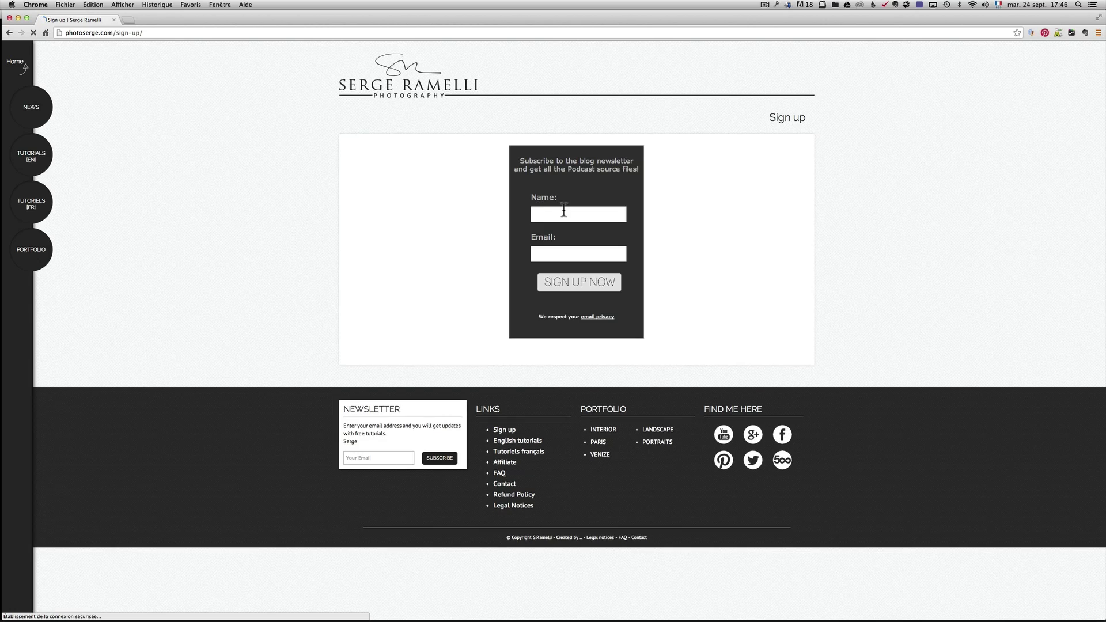
pyautogui.click(558, 213)
pyautogui.click(556, 252)
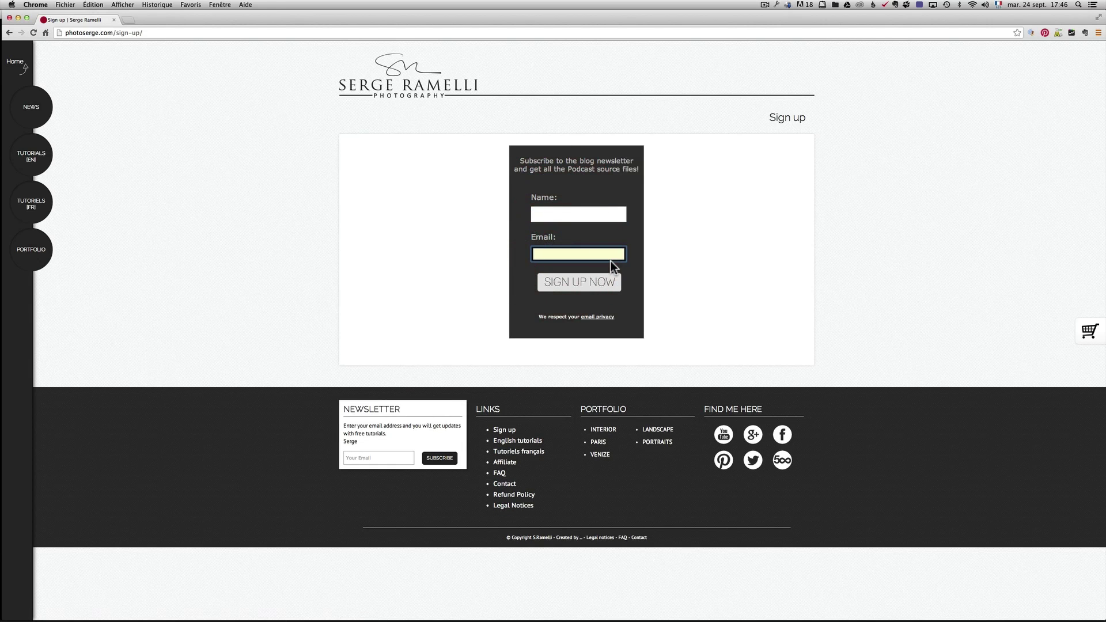